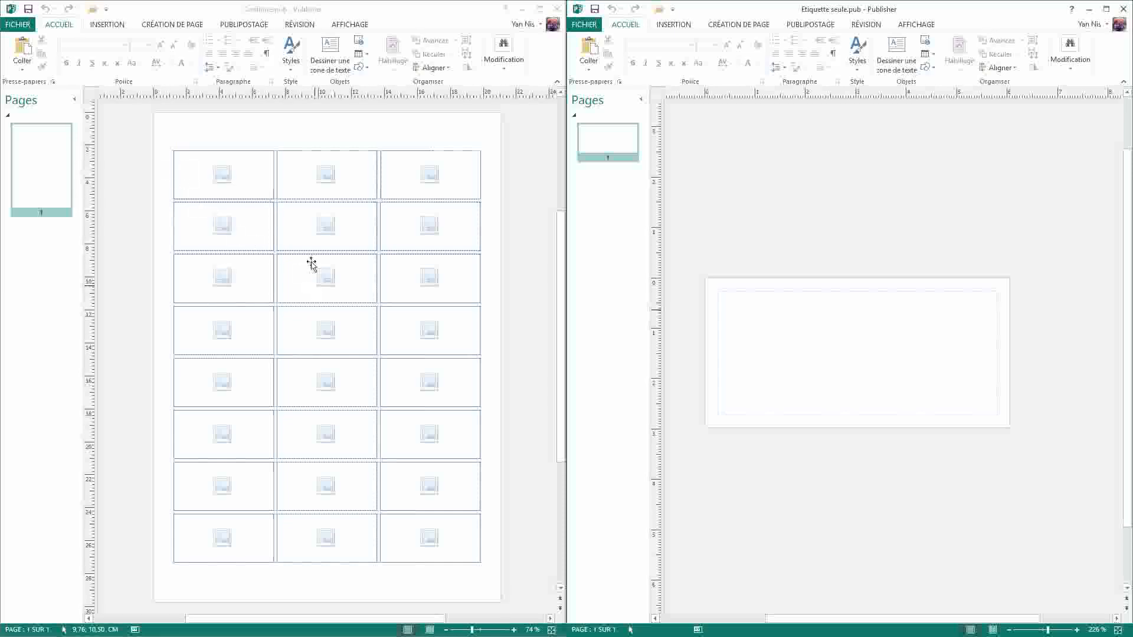
Step: Close both open publications and create a desktop folder named Dossier_confi
{"action": "left_click", "coordinate": [557, 9]}
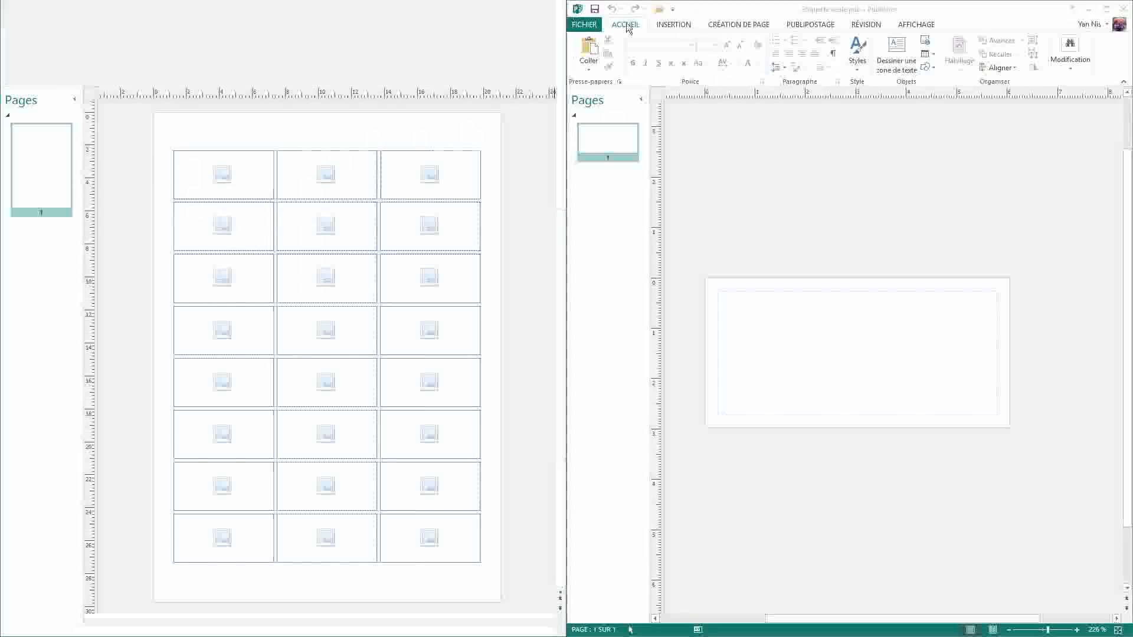
{"action": "left_click", "coordinate": [1124, 9]}
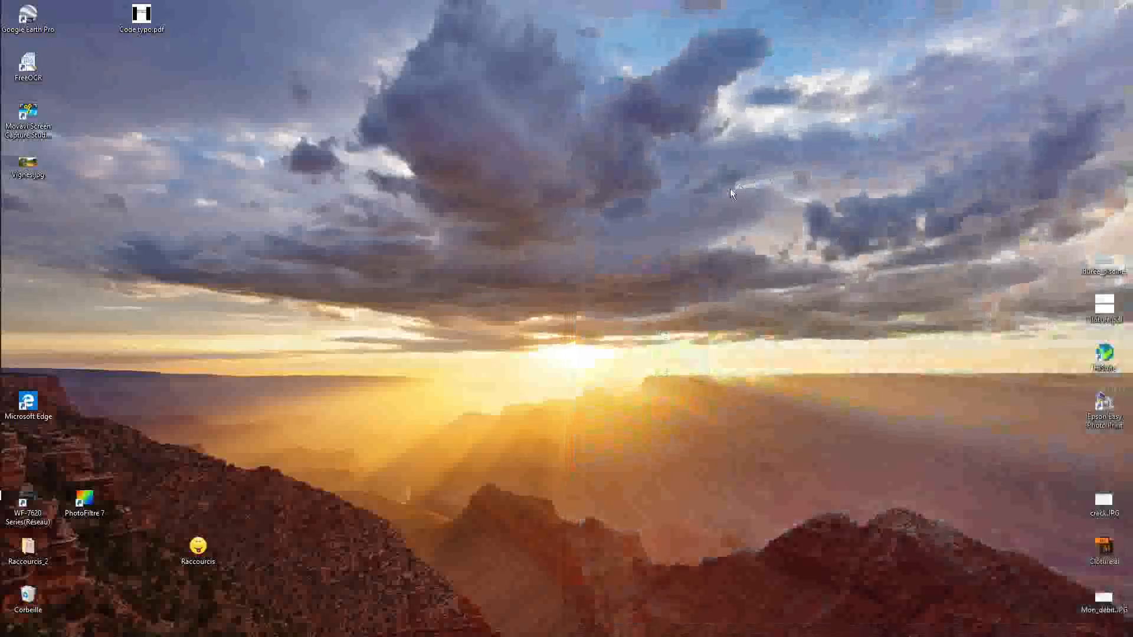
{"action": "right_click", "coordinate": [464, 306]}
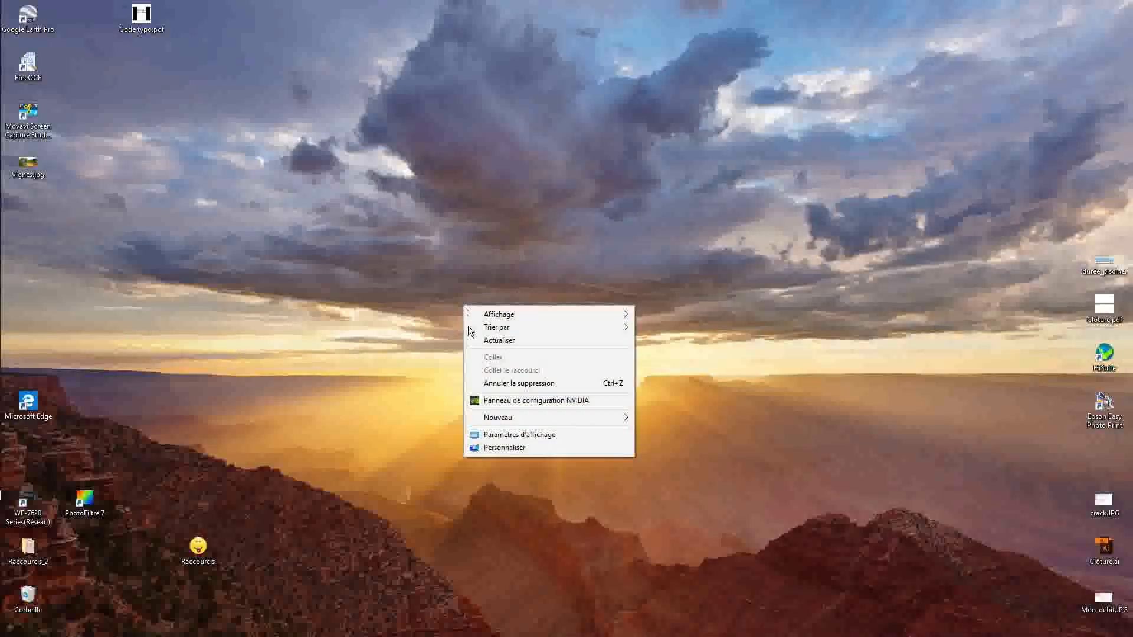
{"action": "mouse_move", "coordinate": [508, 422]}
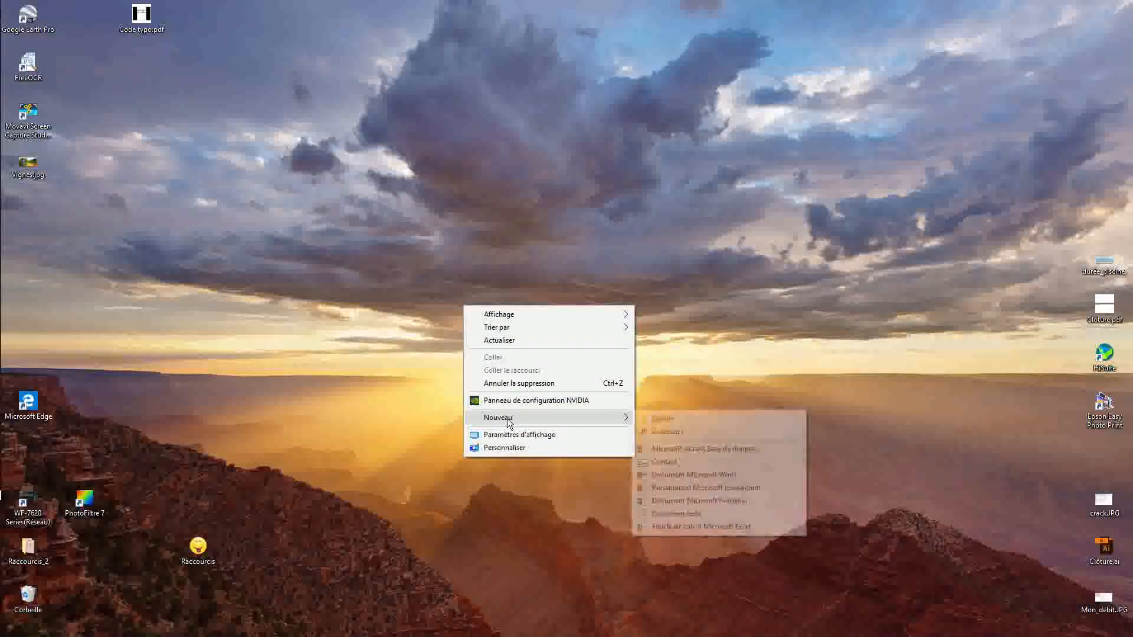
{"action": "left_click", "coordinate": [714, 419]}
{"action": "type", "text": "Dossie"}
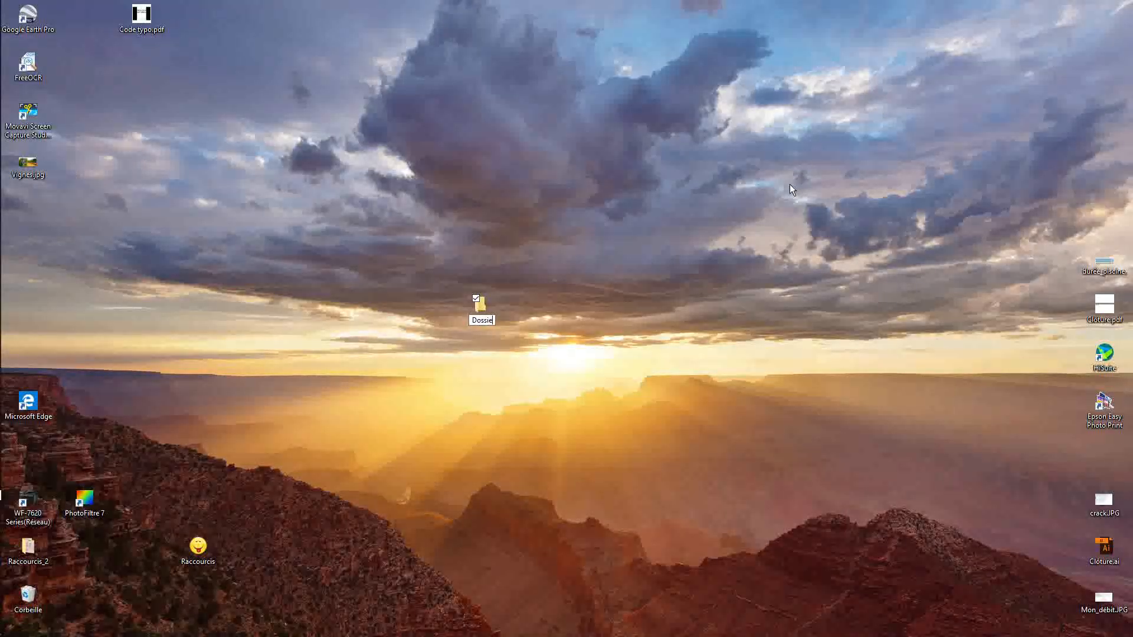
{"action": "type", "text": "r_confi"}
{"action": "key", "text": "Return"}
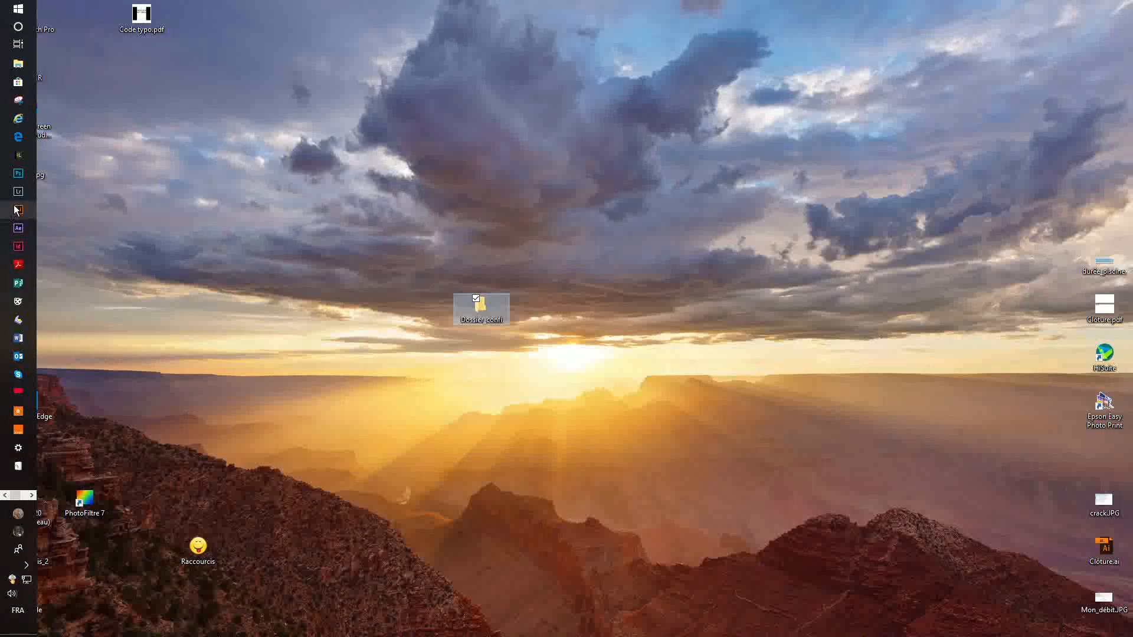
Step: Launch Publisher full screen and start creating a custom page size among the other blank page sizes
{"action": "left_click", "coordinate": [18, 283]}
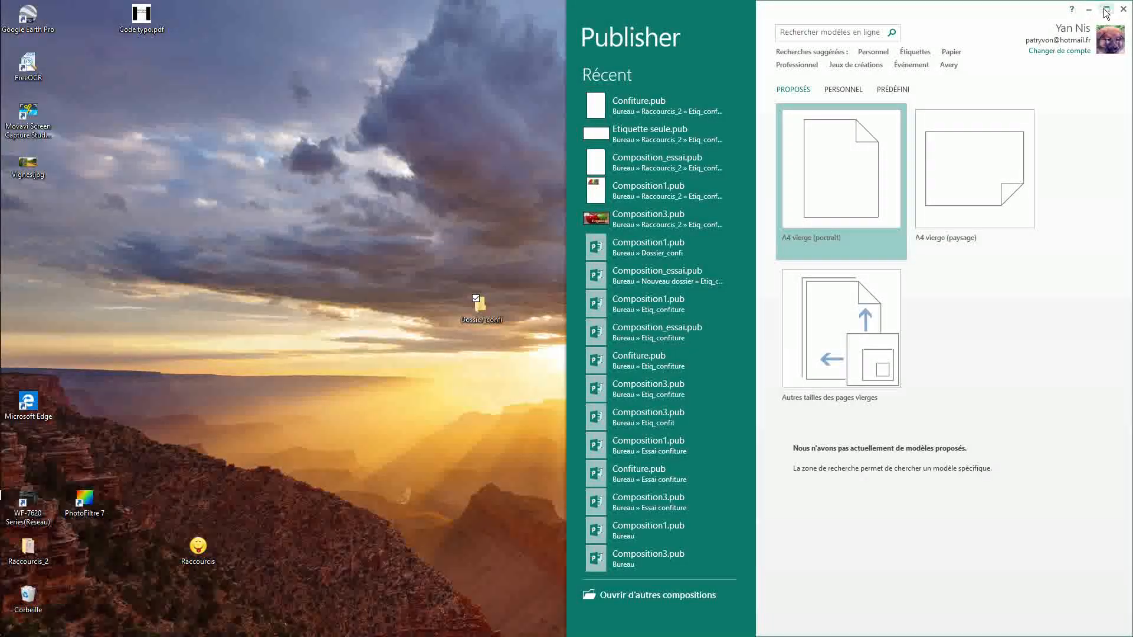
{"action": "left_click", "coordinate": [1108, 9]}
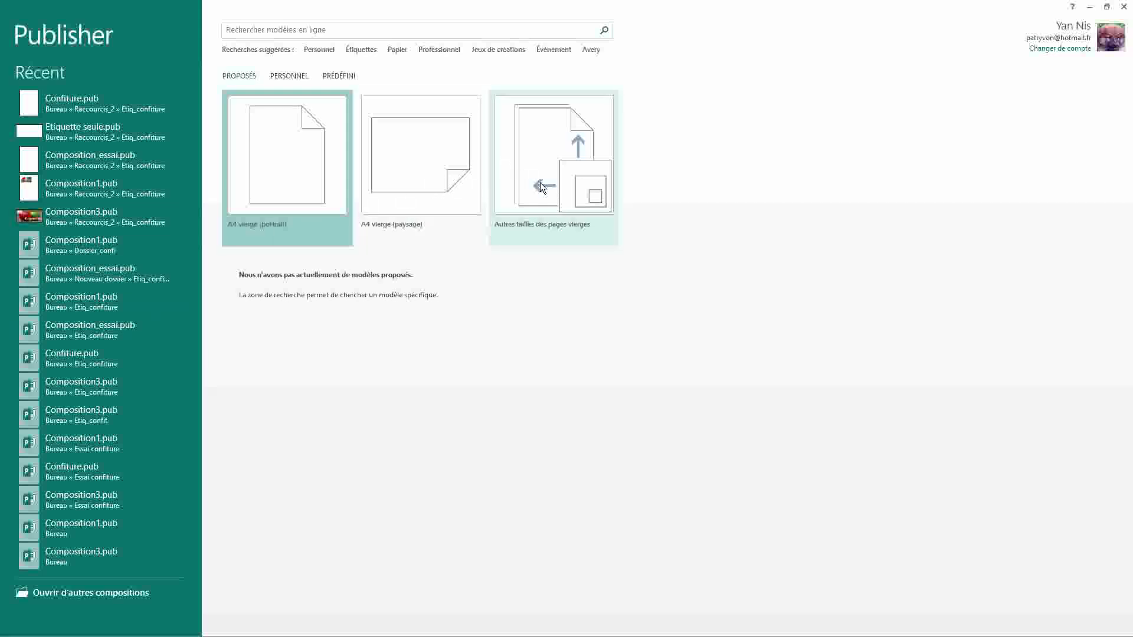
{"action": "left_click", "coordinate": [557, 172]}
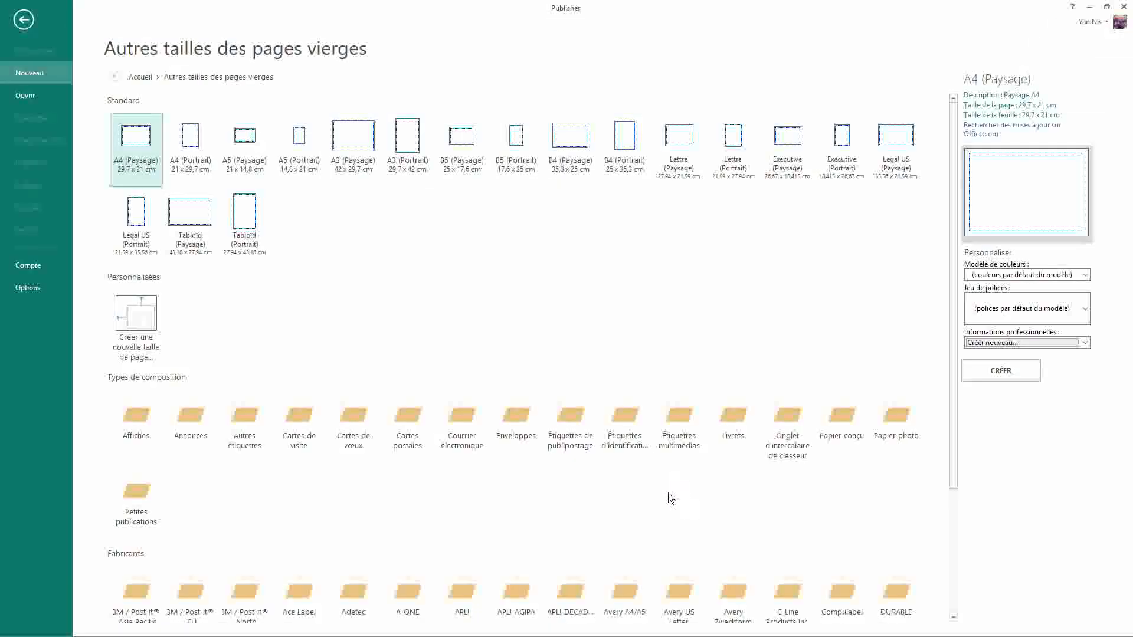
{"action": "left_click", "coordinate": [142, 324]}
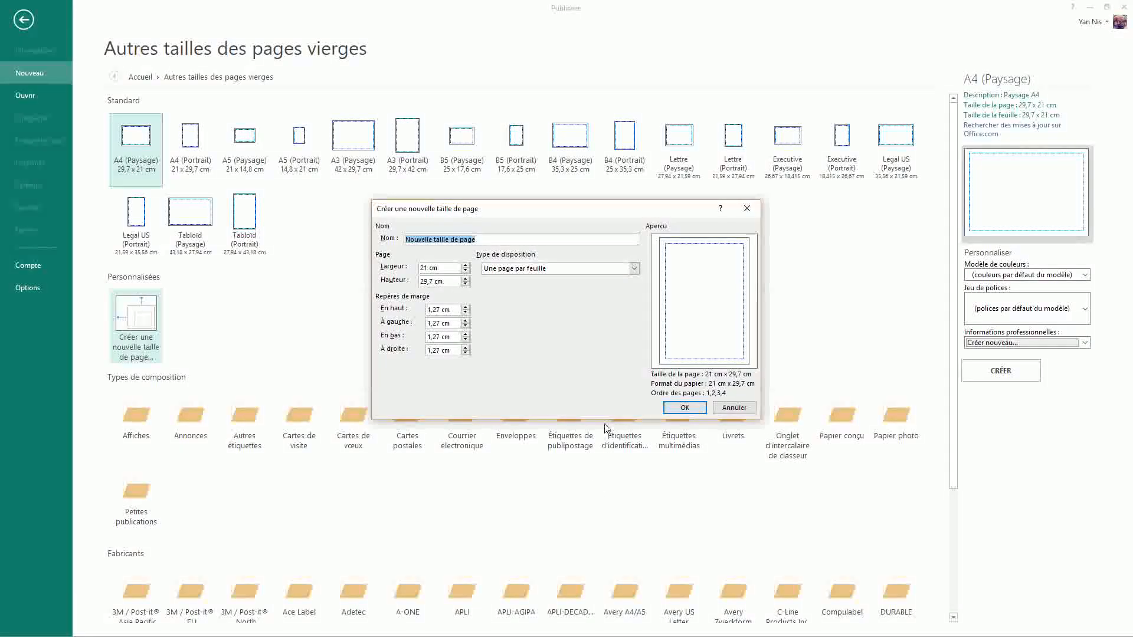
Step: Name the new page size Etiquette seule and set it to 6,05 cm wide by 2,96 cm high
{"action": "type", "text": "E"}
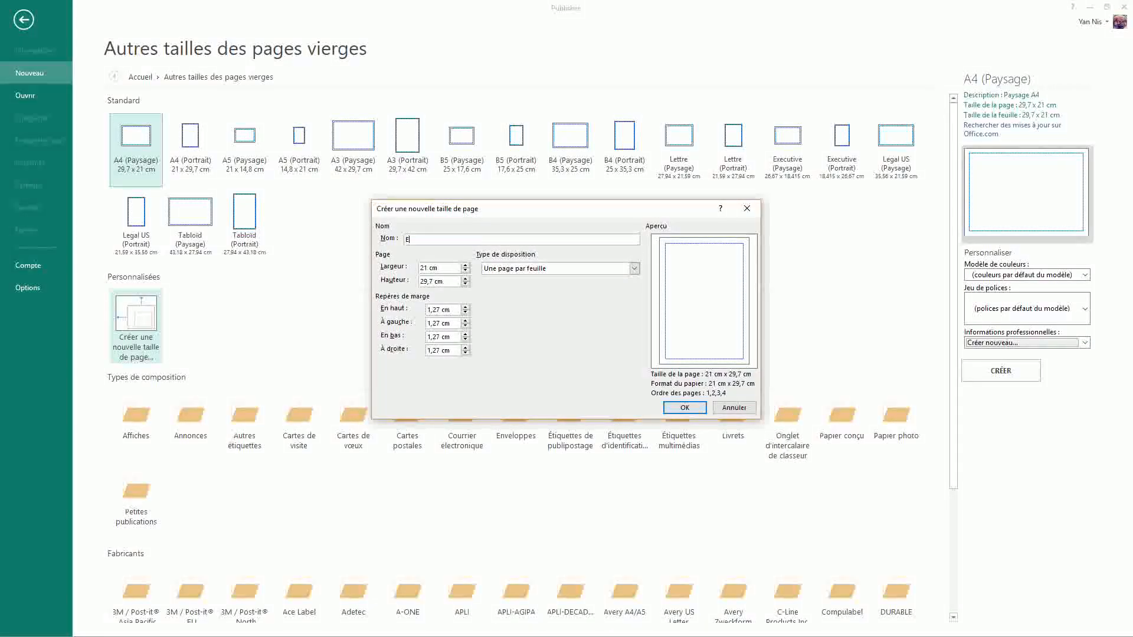
{"action": "type", "text": "tiquette seule"}
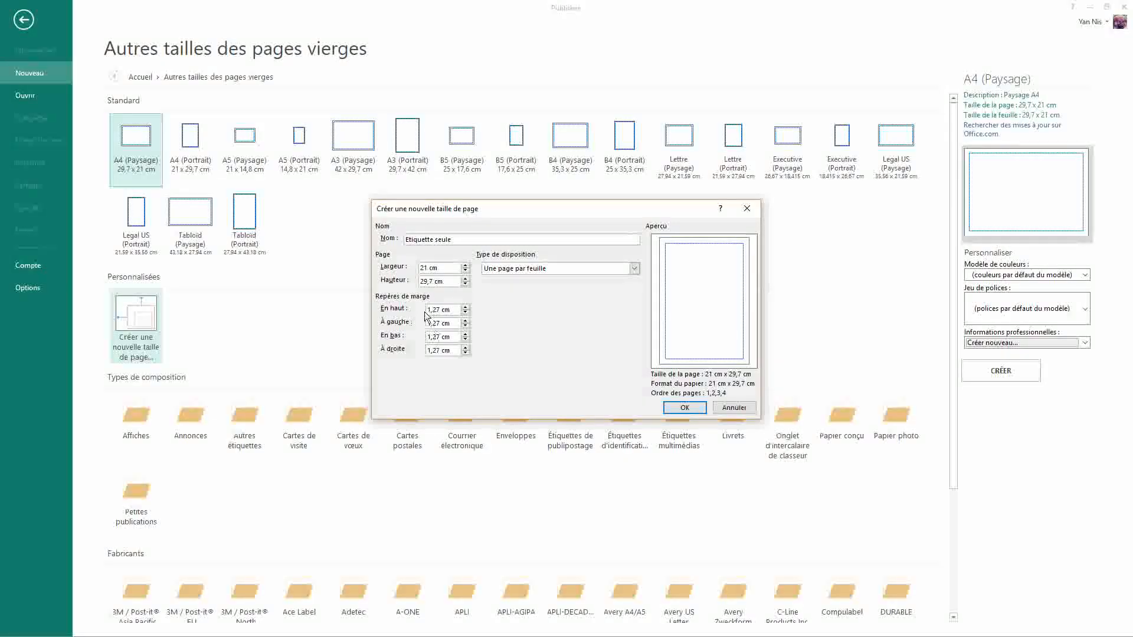
{"action": "key", "text": "Tab"}
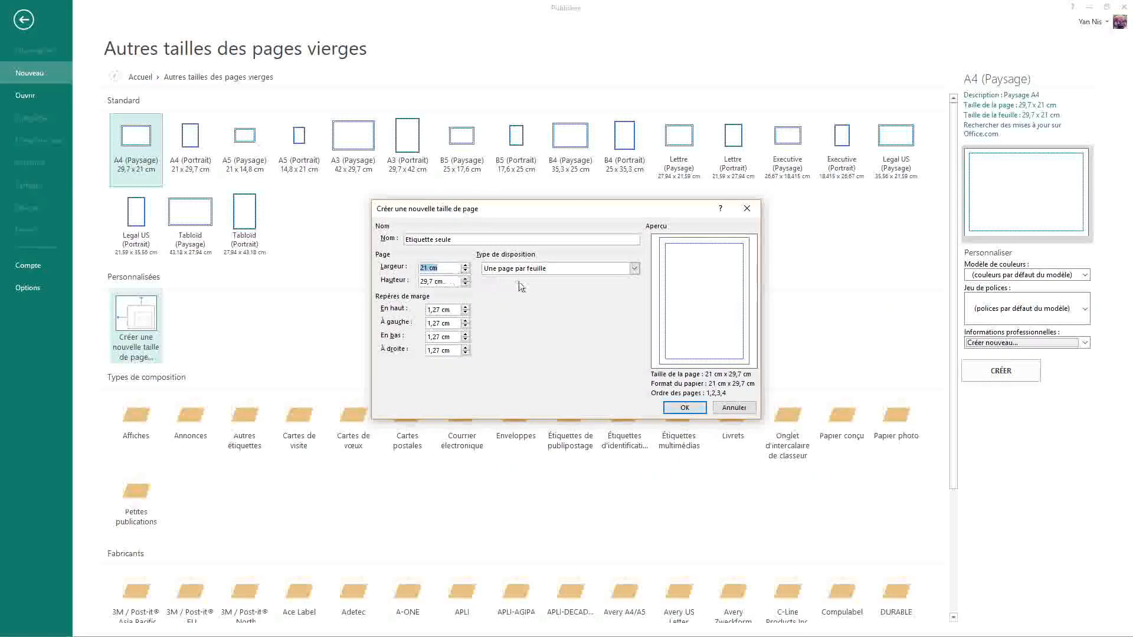
{"action": "type", "text": "6,05"}
{"action": "key", "text": "Tab"}
{"action": "type", "text": "2"}
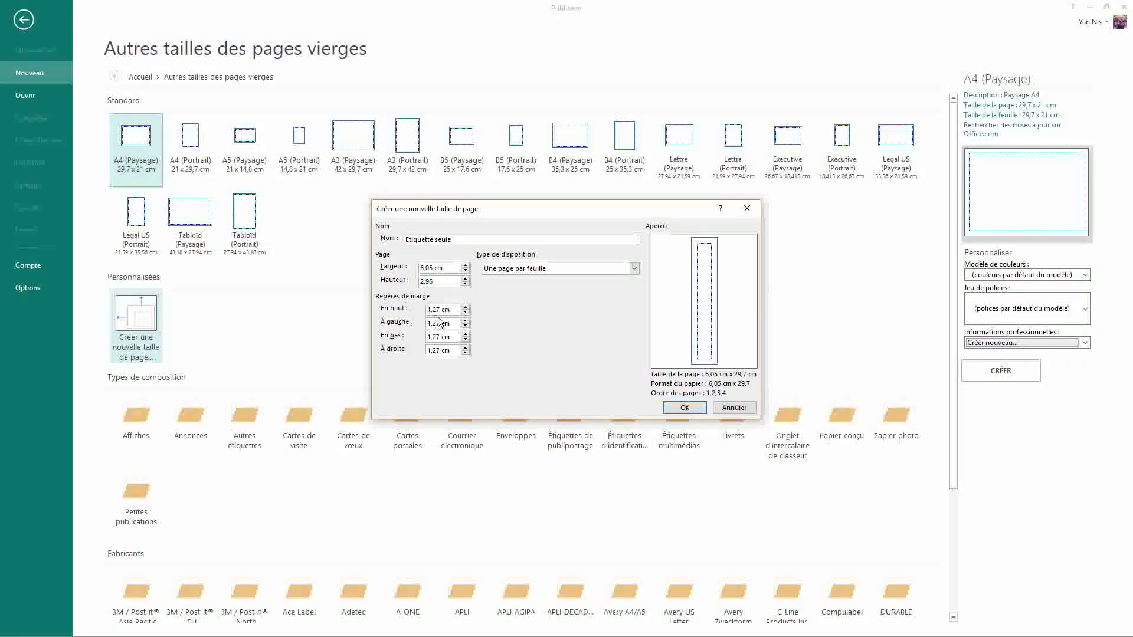
{"action": "key", "text": "Tab"}
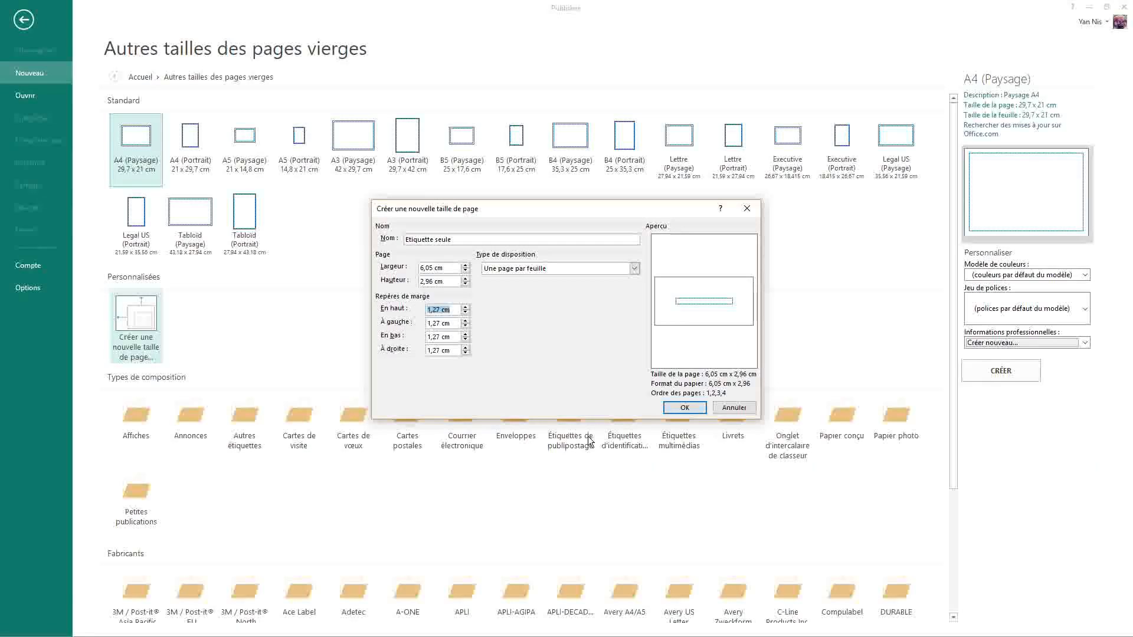
Step: Set the top, left, bottom and right margin guides of the page size to 0,254 cm
{"action": "type", "text": "0,254"}
{"action": "left_click_drag", "start_coordinate": [446, 310], "coordinate": [414, 313]}
{"action": "key", "text": "ctrl+c"}
{"action": "key", "text": "Tab"}
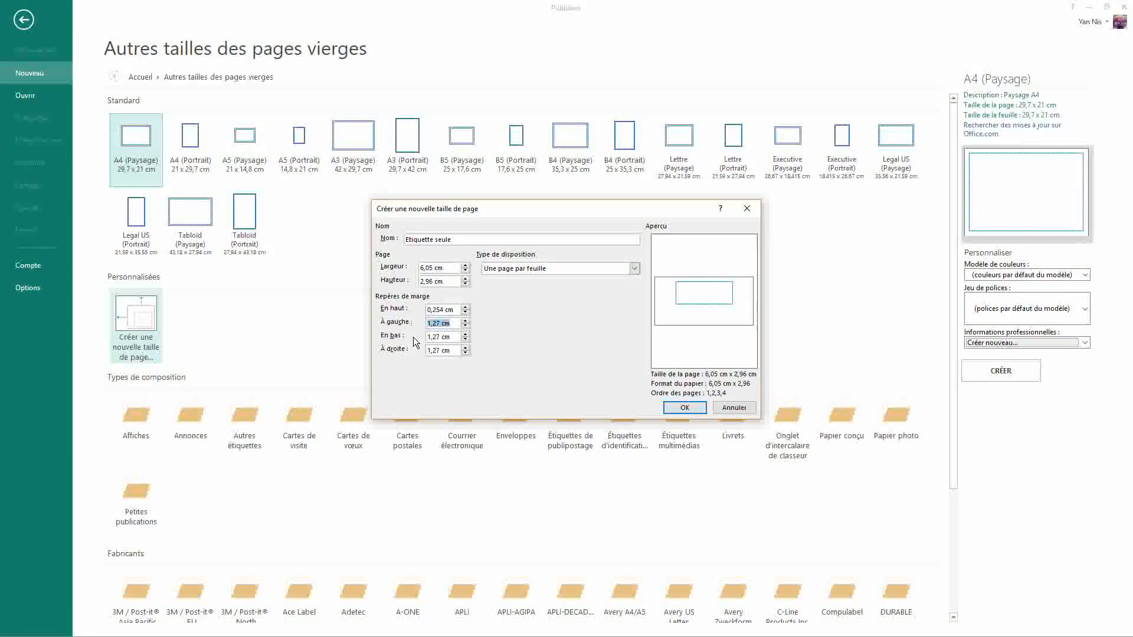
{"action": "key", "text": "ctrl+v"}
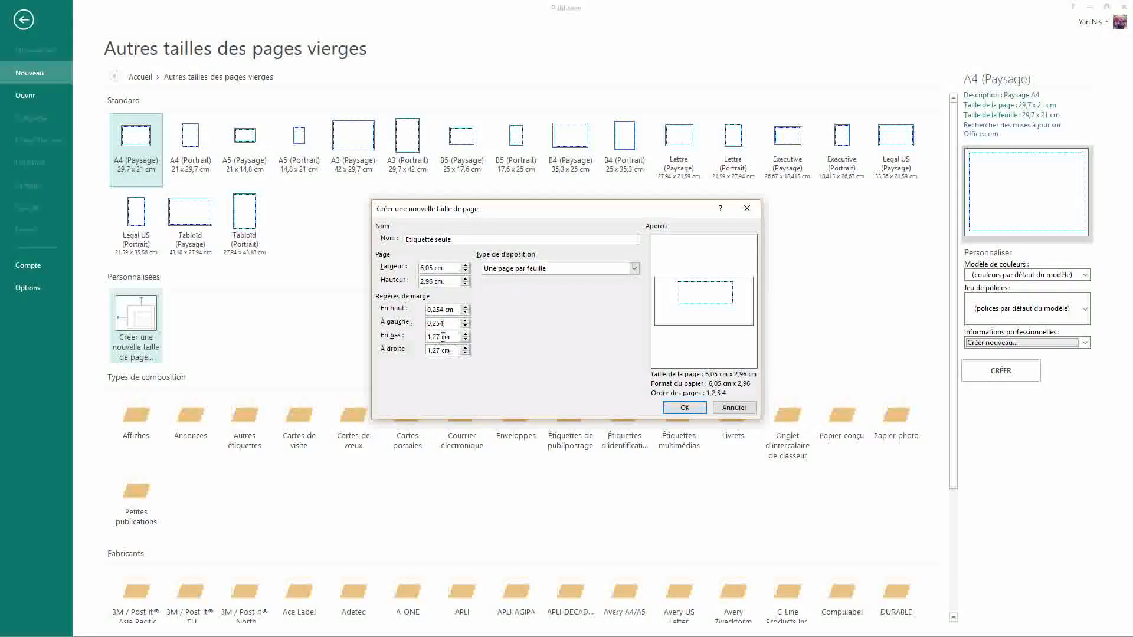
{"action": "key", "text": "Tab"}
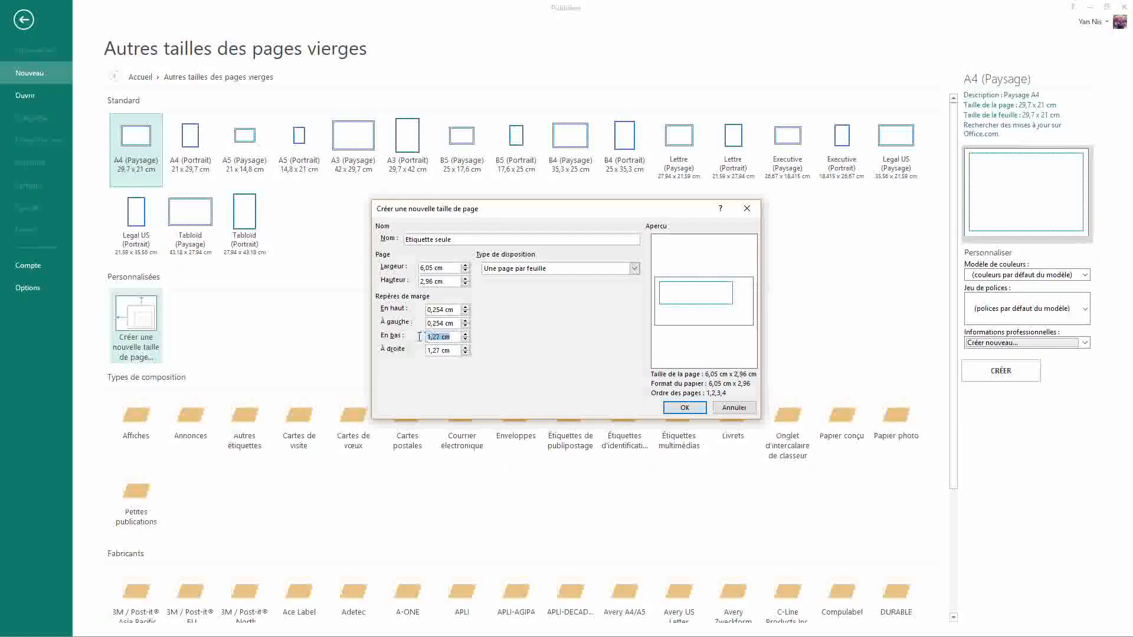
{"action": "key", "text": "ctrl+v"}
{"action": "key", "text": "Tab"}
{"action": "key", "text": "ctrl+v"}
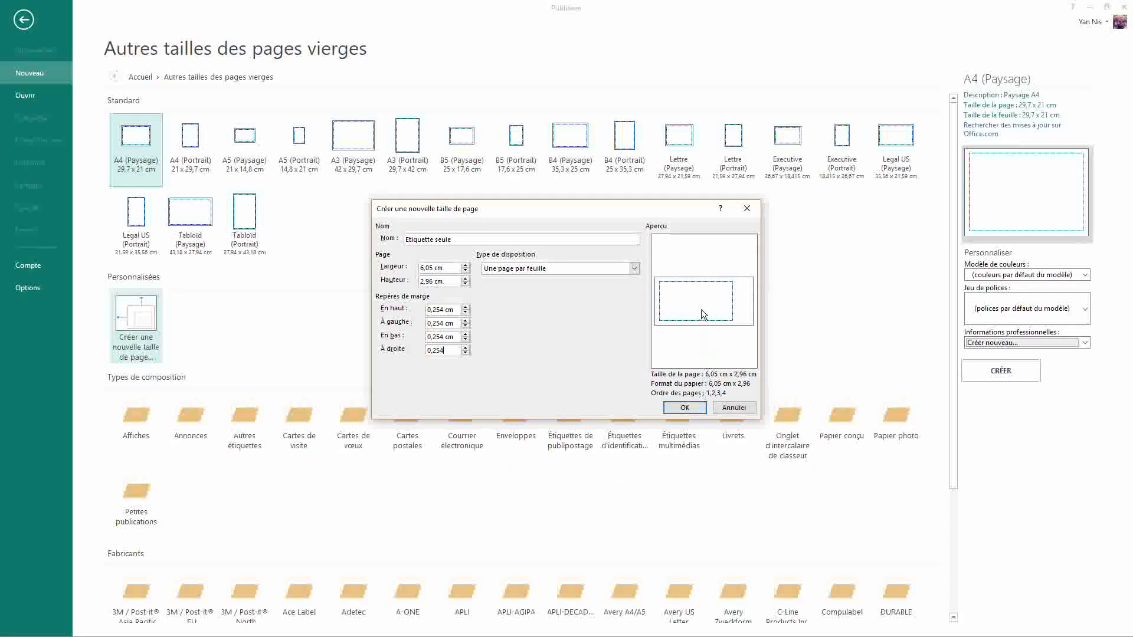
Step: Confirm the custom page size and create a blank publication from Etiquette seule
{"action": "left_click", "coordinate": [684, 409]}
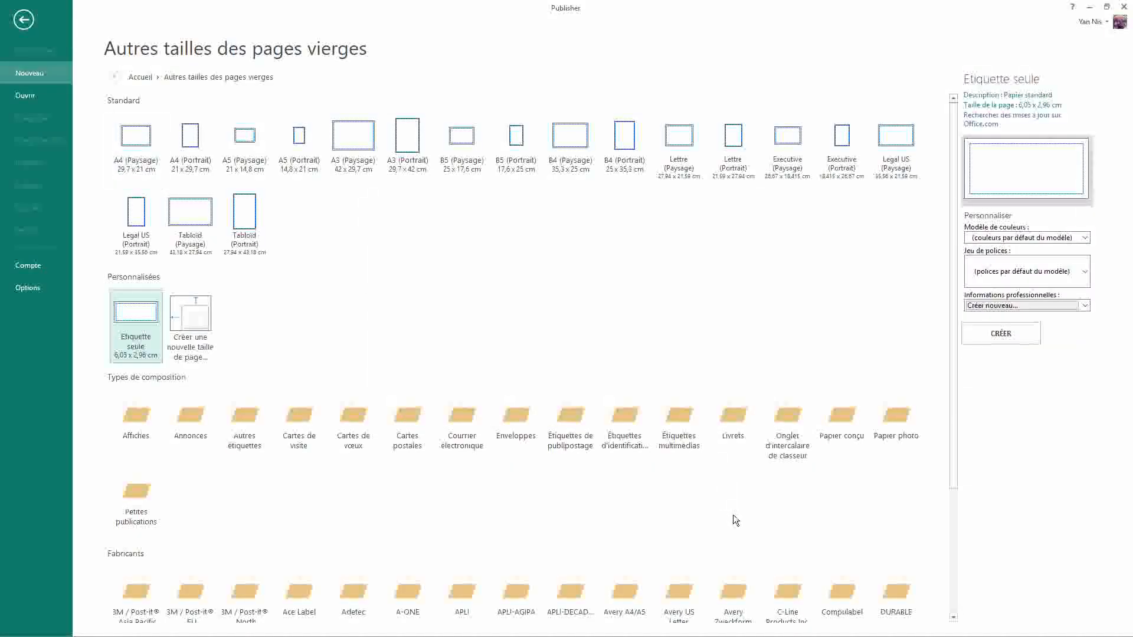
{"action": "double_click", "coordinate": [136, 314]}
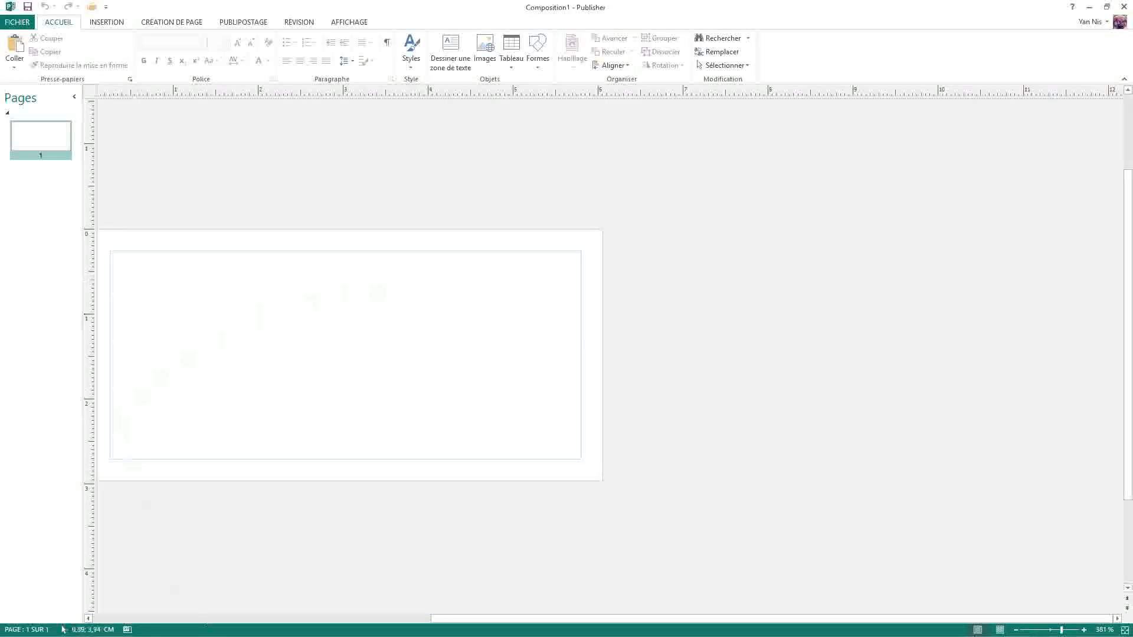
{"action": "left_click_drag", "start_coordinate": [450, 618], "coordinate": [373, 618]}
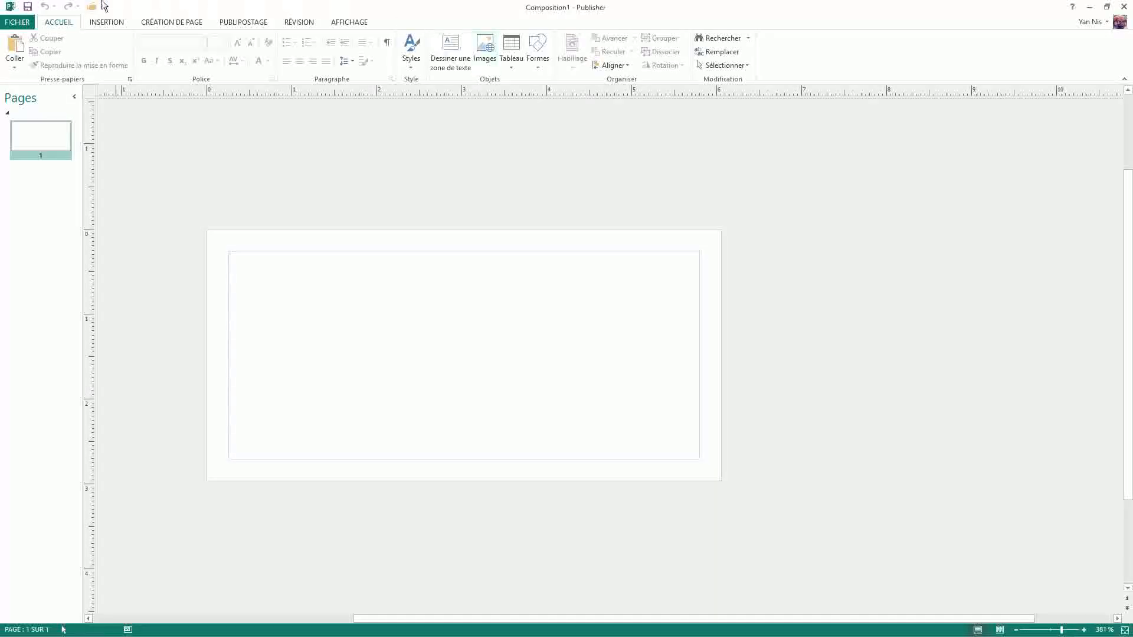
Step: Insert a picture placeholder on the label and display its measurement settings beside the page
{"action": "left_click", "coordinate": [110, 23]}
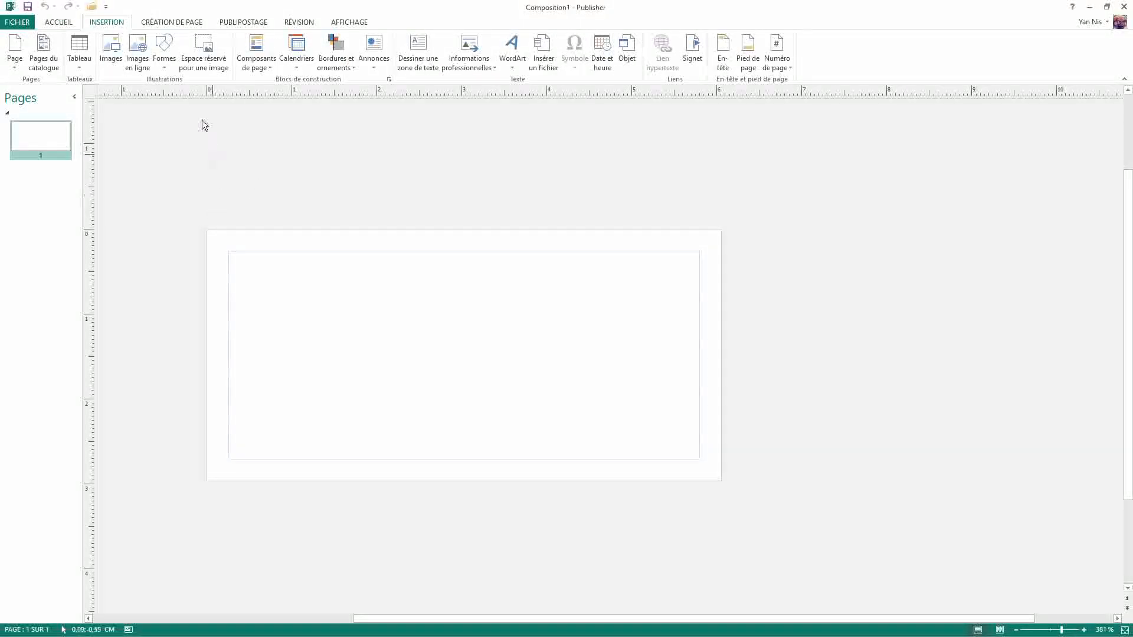
{"action": "left_click", "coordinate": [210, 56]}
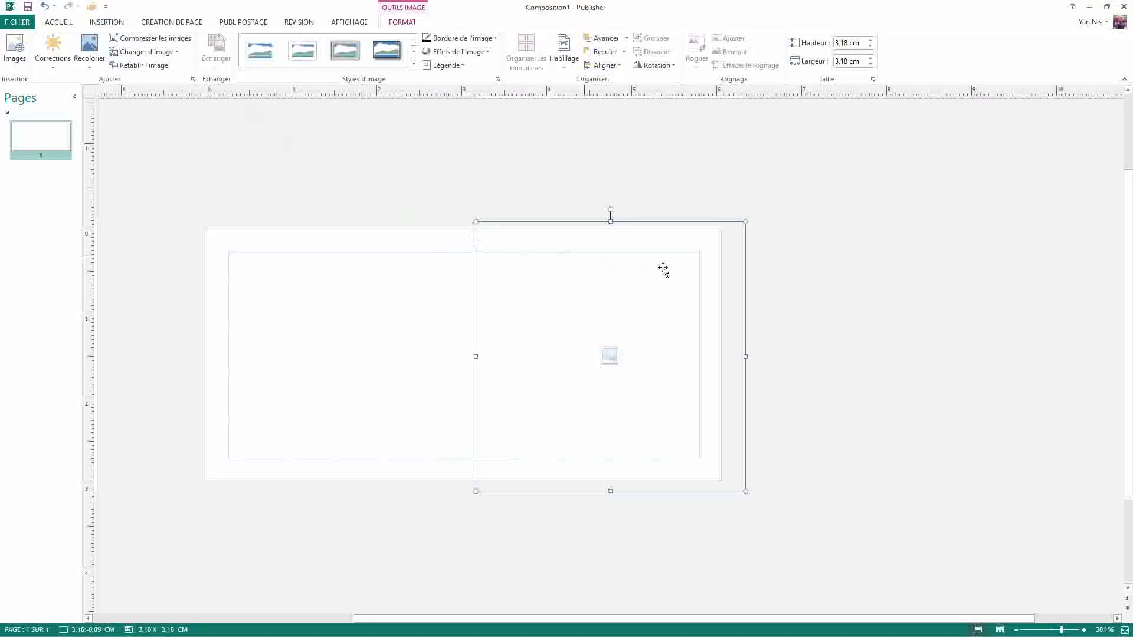
{"action": "left_click", "coordinate": [148, 631]}
{"action": "left_click_drag", "start_coordinate": [693, 232], "coordinate": [864, 177]}
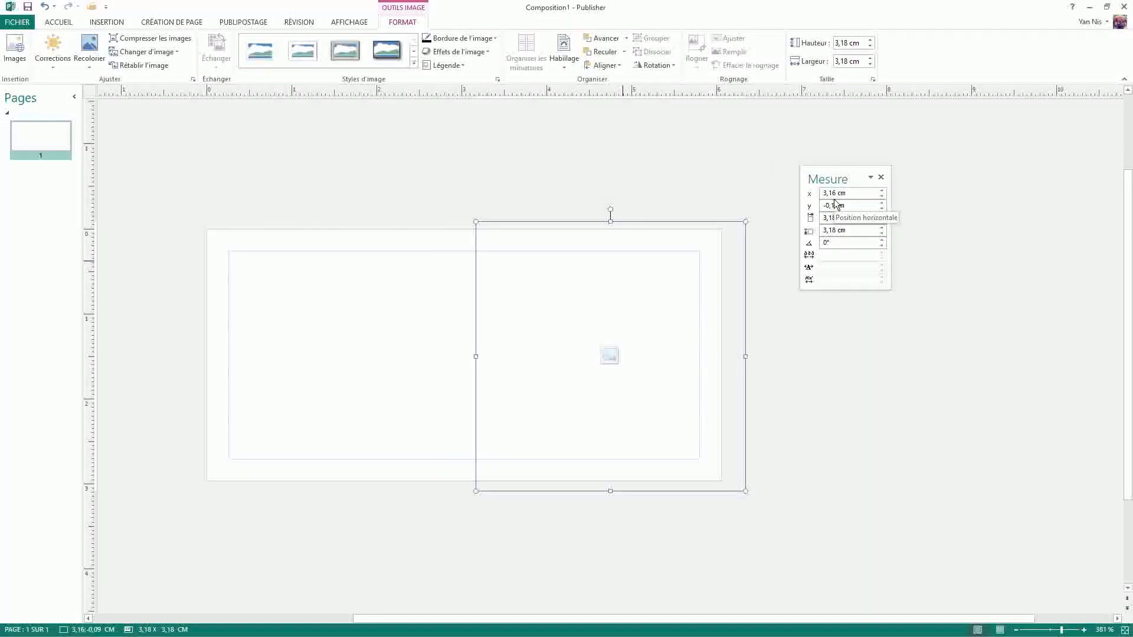
Step: Set the picture placeholder's horizontal and vertical positions to 0 cm
{"action": "left_click", "coordinate": [822, 193]}
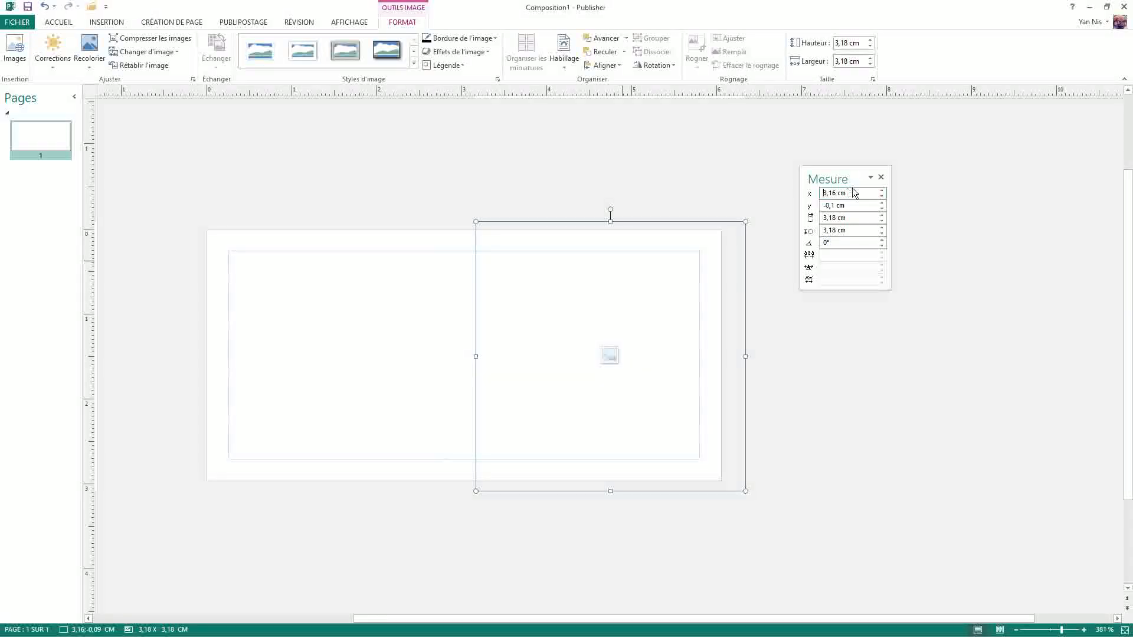
{"action": "left_click_drag", "start_coordinate": [852, 192], "coordinate": [824, 194]}
{"action": "type", "text": "0"}
{"action": "left_click_drag", "start_coordinate": [861, 205], "coordinate": [812, 207]}
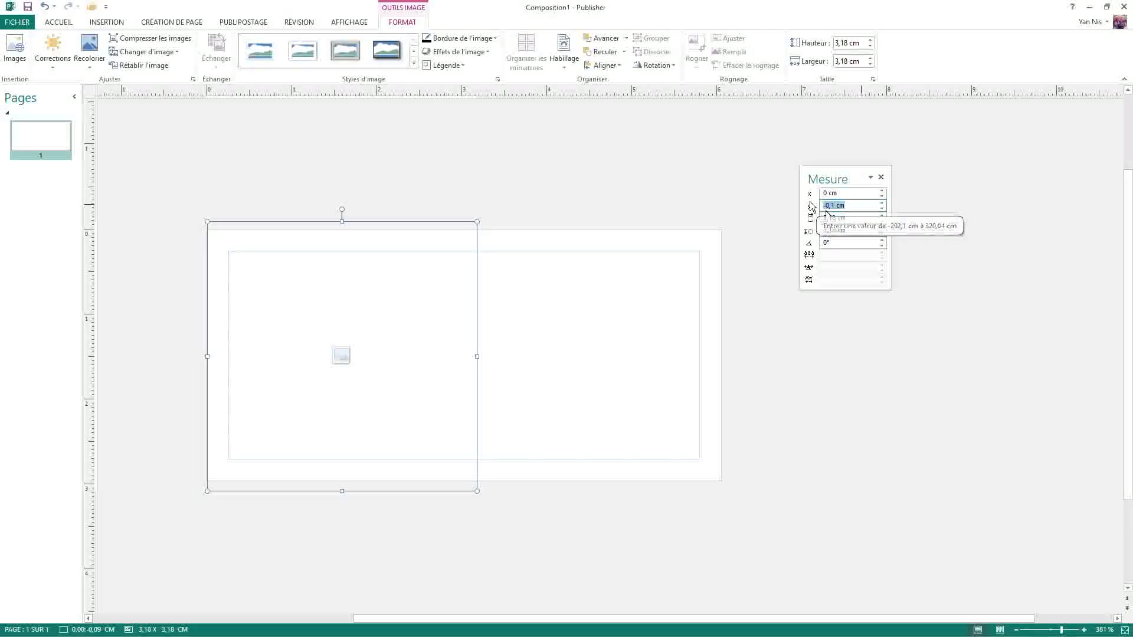
{"action": "type", "text": "0"}
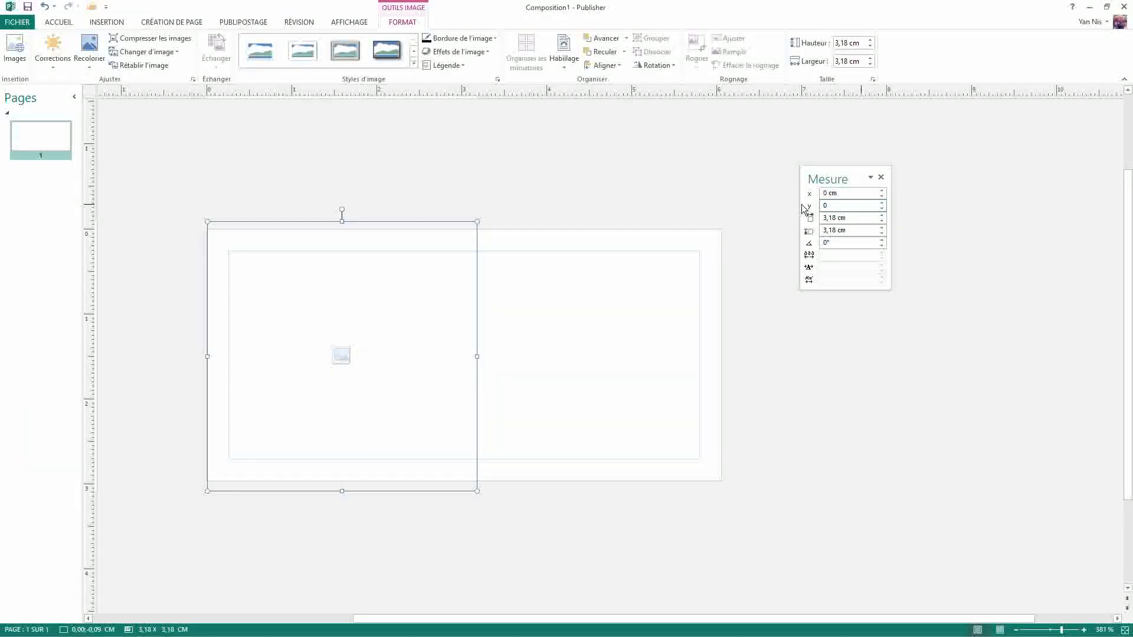
Step: Size the picture placeholder to 6,05 cm wide by 2,96 cm high and close the measurement settings
{"action": "left_click", "coordinate": [849, 216]}
{"action": "type", "text": "6,0"}
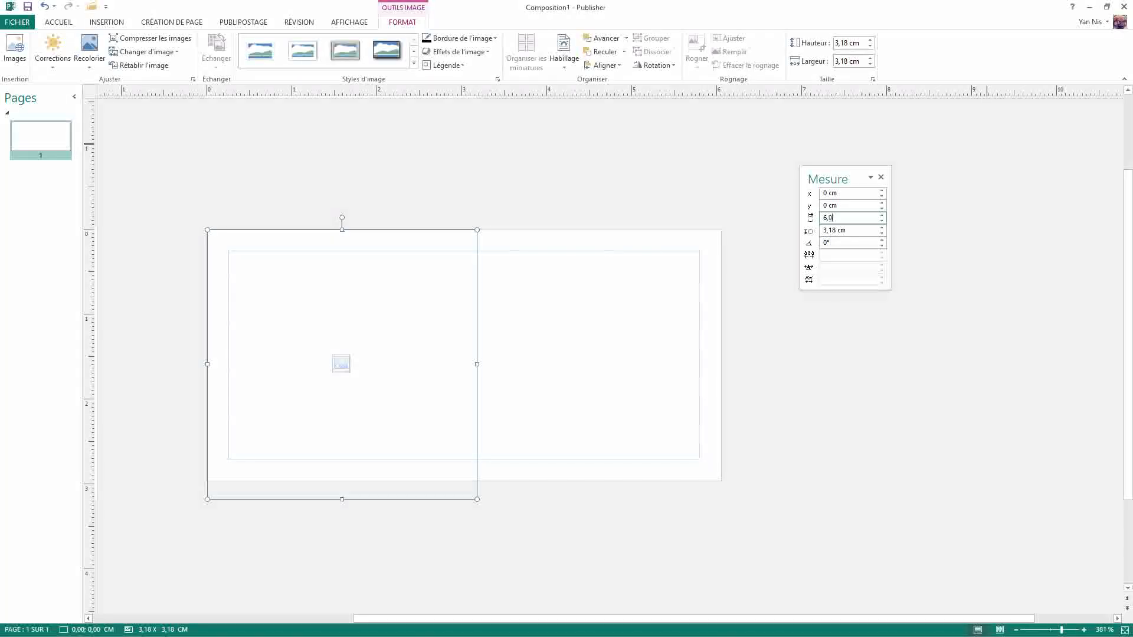
{"action": "type", "text": "5"}
{"action": "left_click", "coordinate": [851, 231]}
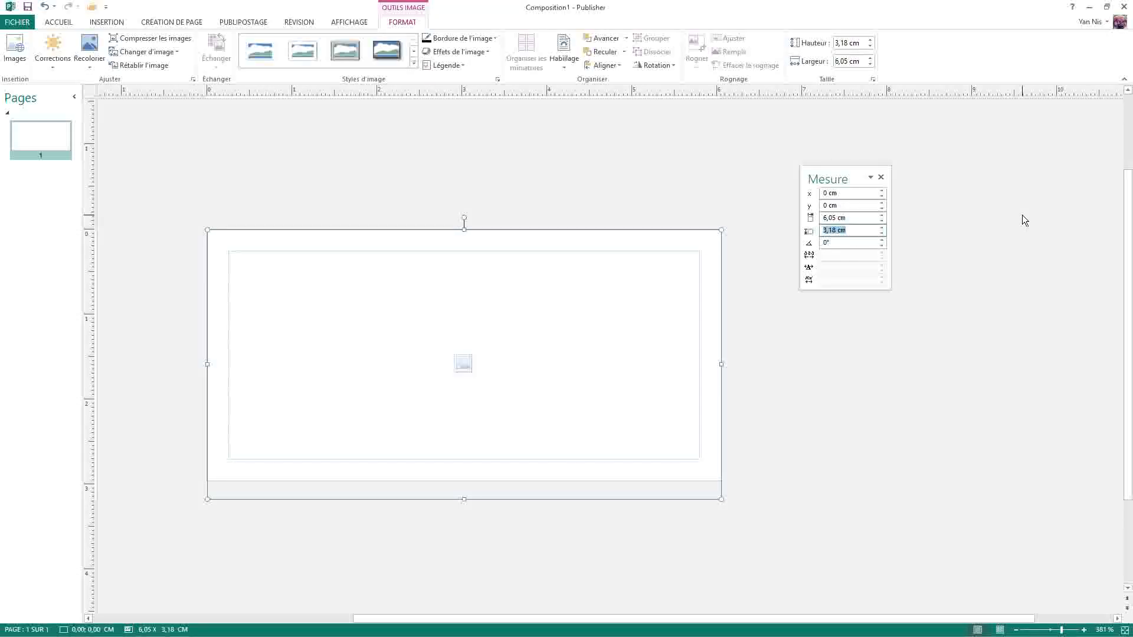
{"action": "type", "text": "2,96"}
{"action": "left_click", "coordinate": [872, 175]}
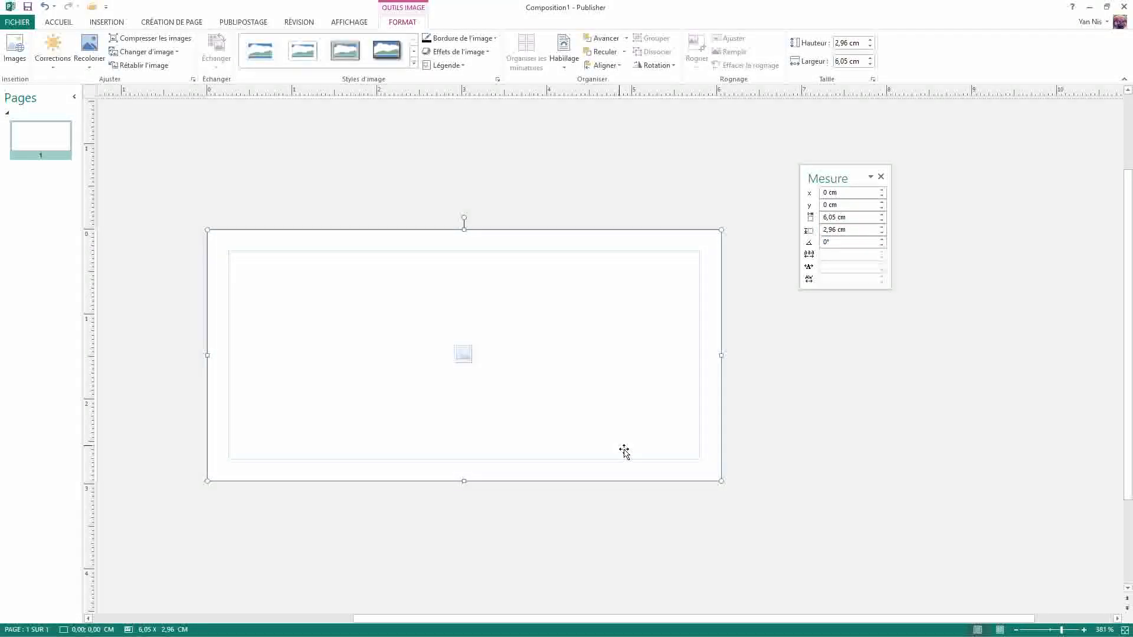
{"action": "left_click", "coordinate": [881, 177]}
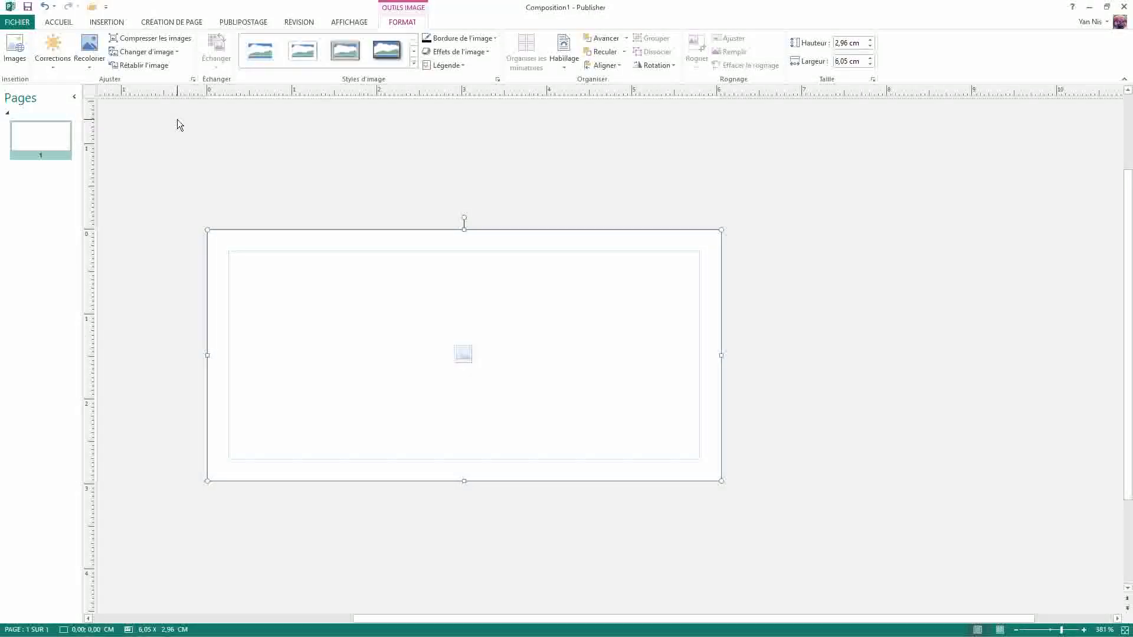
Step: Start saving the publication on the computer and choose the Dossier_confi folder on the Bureau as destination
{"action": "left_click", "coordinate": [20, 24]}
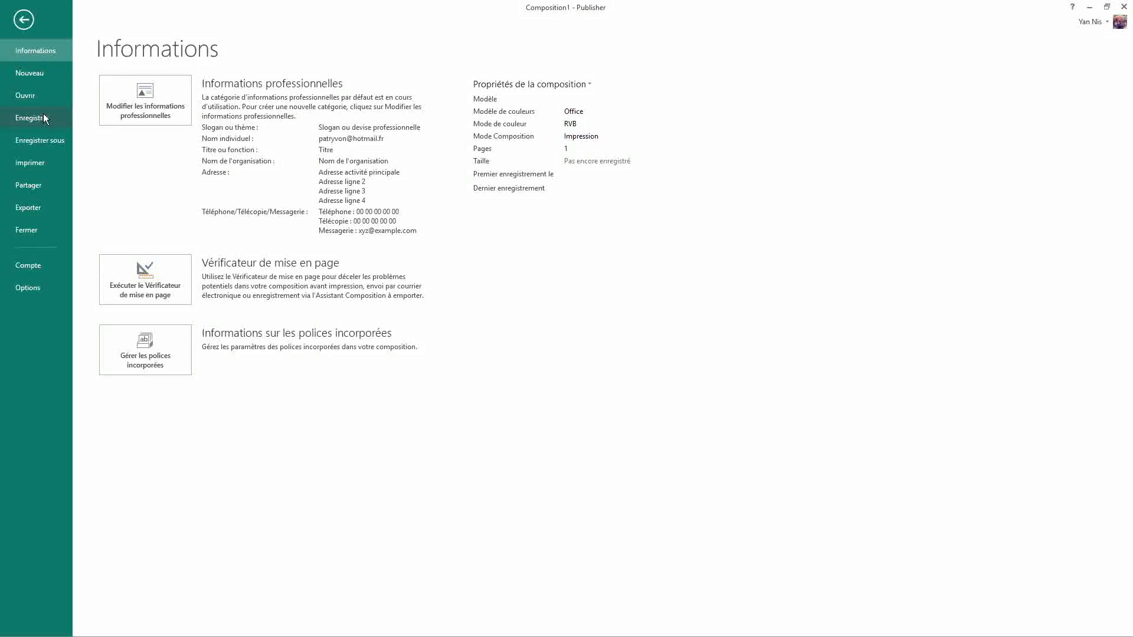
{"action": "left_click", "coordinate": [44, 115]}
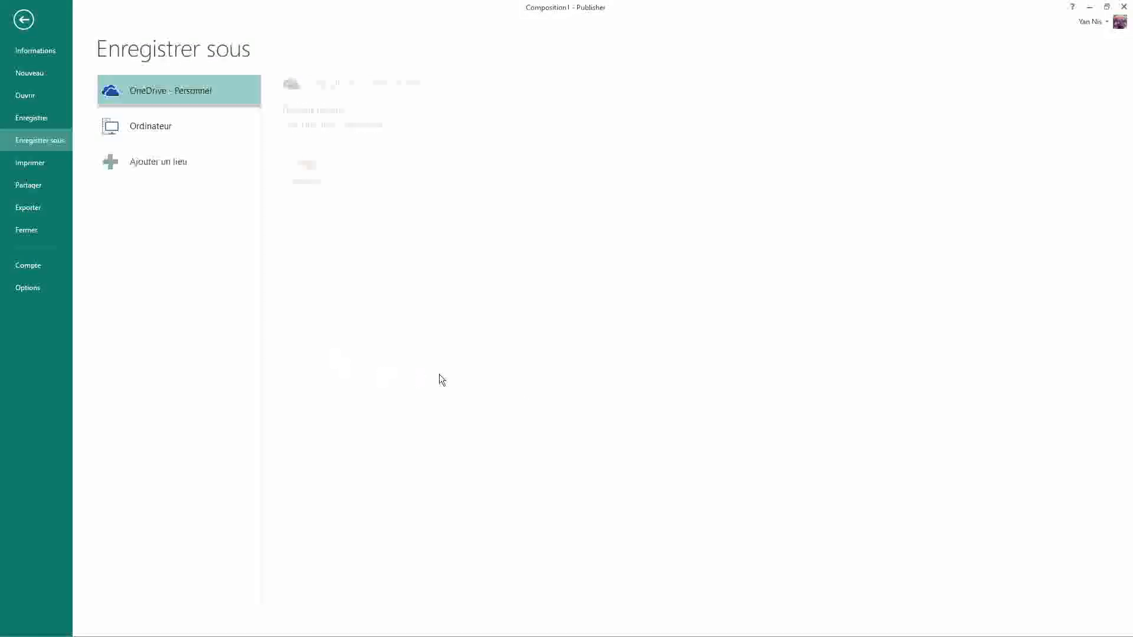
{"action": "left_click", "coordinate": [177, 125]}
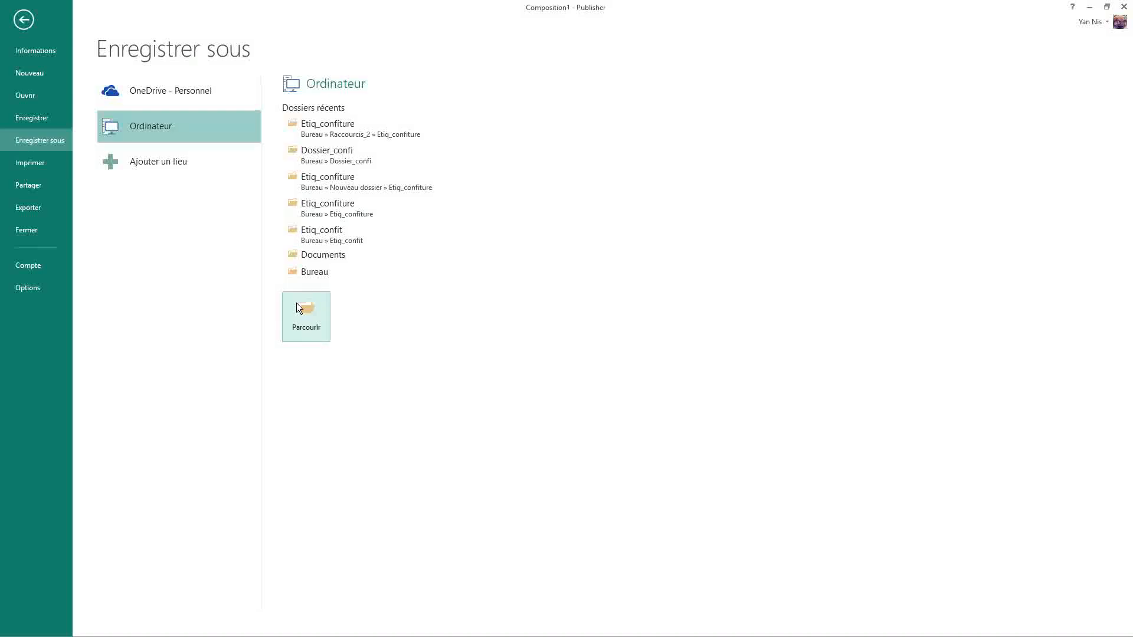
{"action": "left_click", "coordinate": [313, 273]}
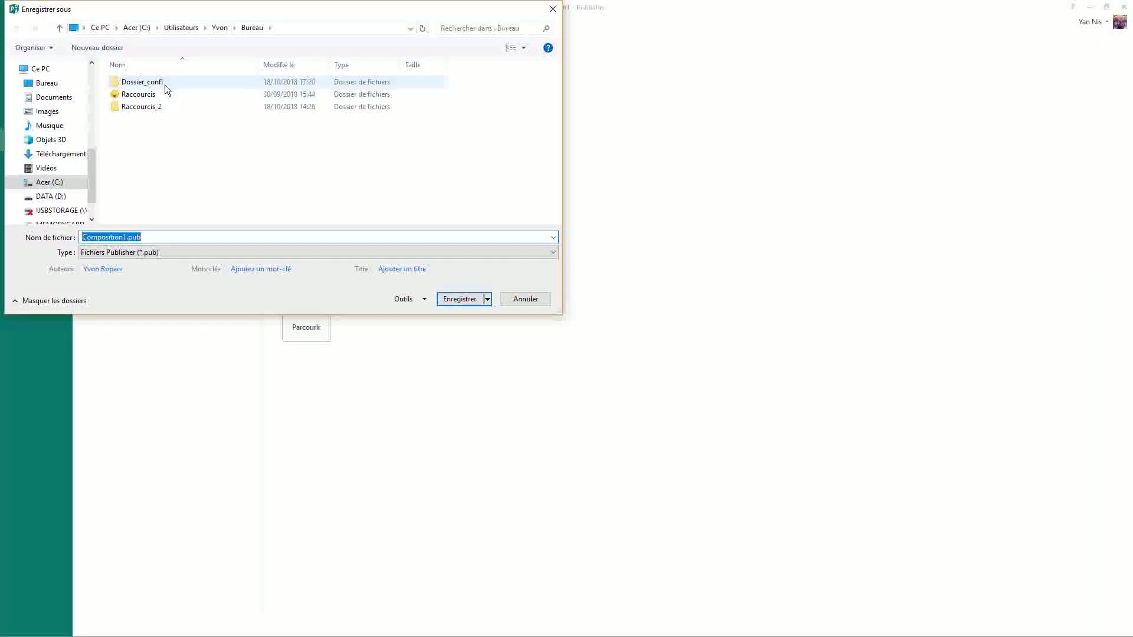
{"action": "double_click", "coordinate": [164, 84]}
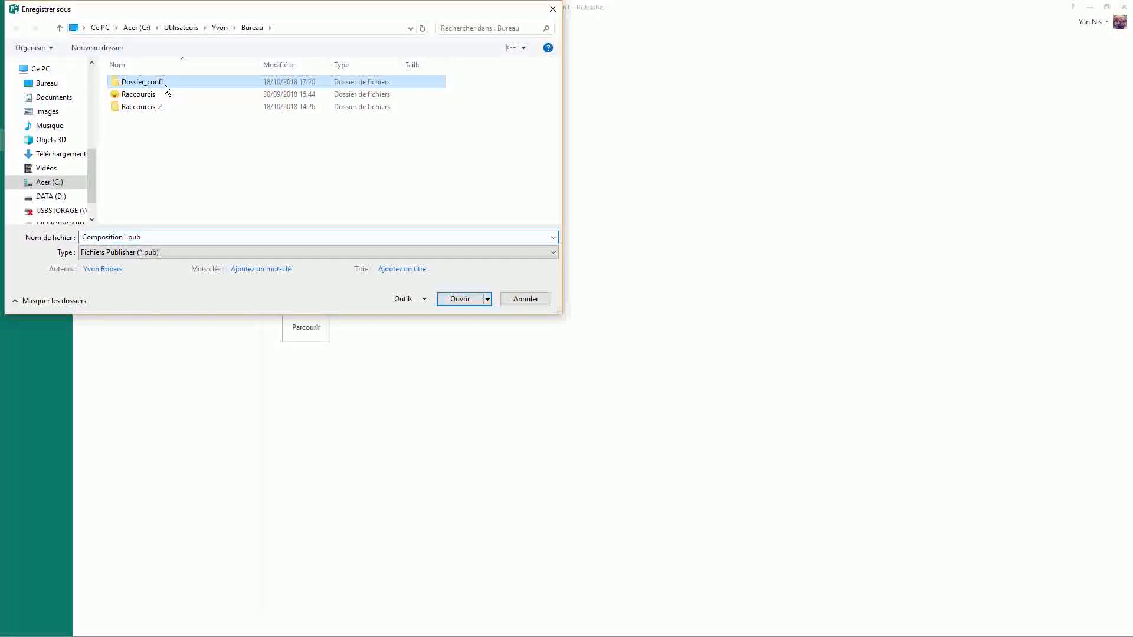
Step: Name the file Etiquette seule1 and save it as a Publisher file
{"action": "double_click", "coordinate": [124, 238]}
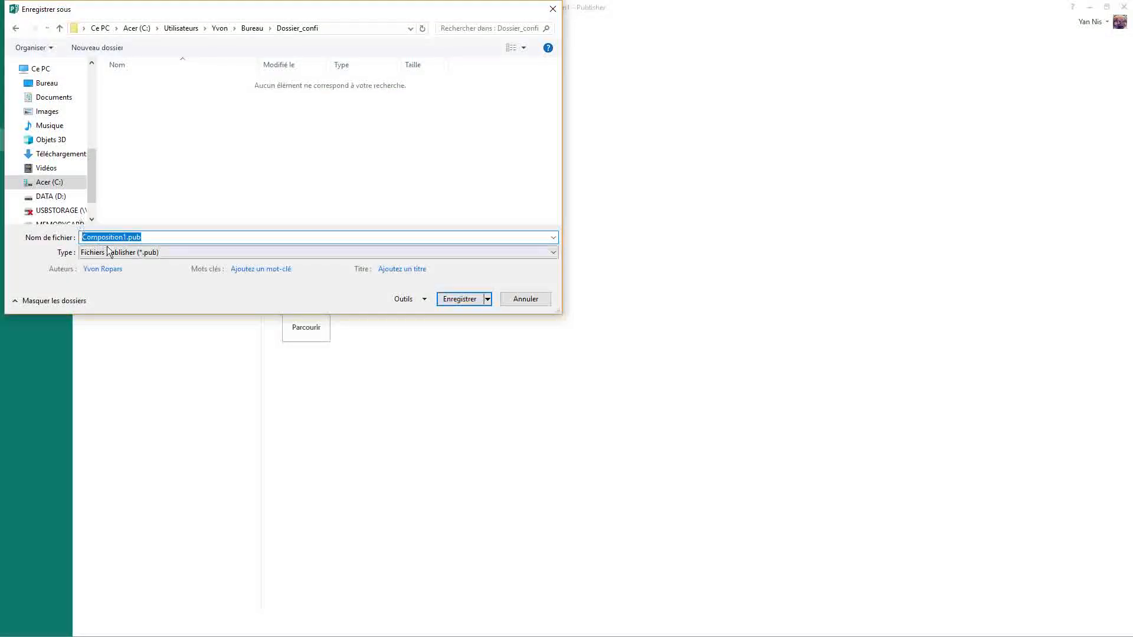
{"action": "left_click", "coordinate": [120, 237]}
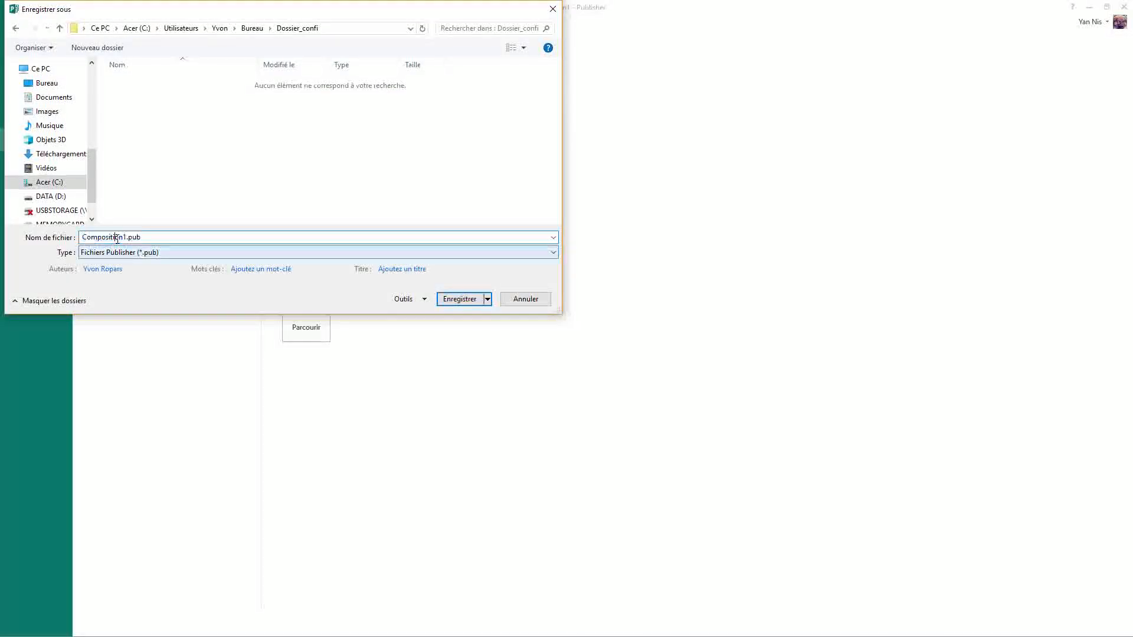
{"action": "double_click", "coordinate": [156, 237]}
{"action": "type", "text": "E"}
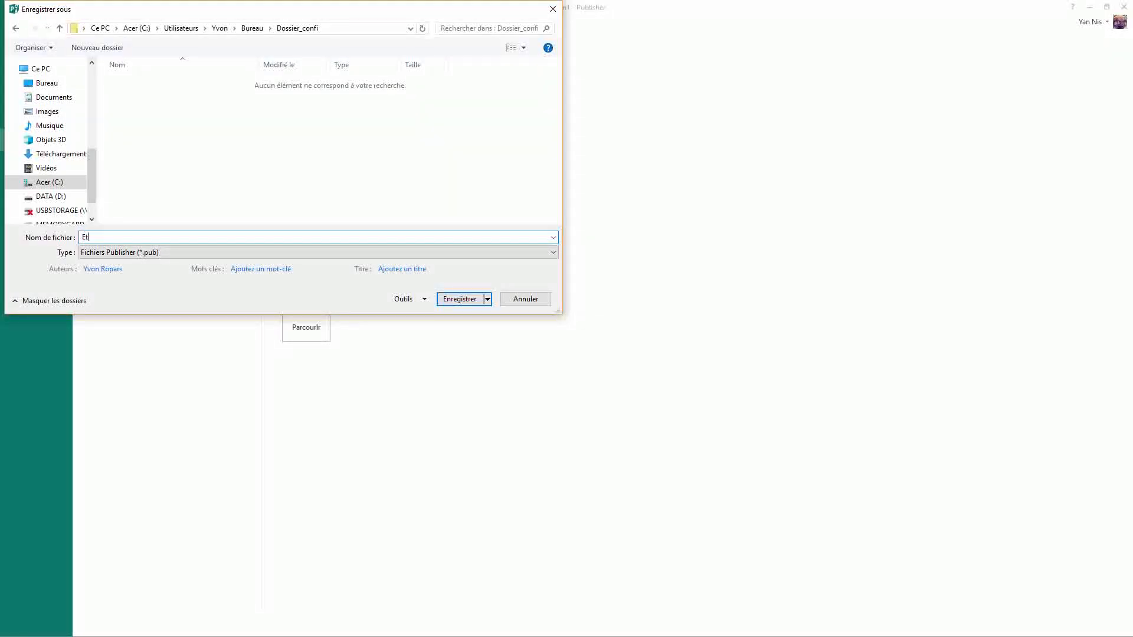
{"action": "type", "text": "tiquette"}
{"action": "left_click", "coordinate": [460, 299]}
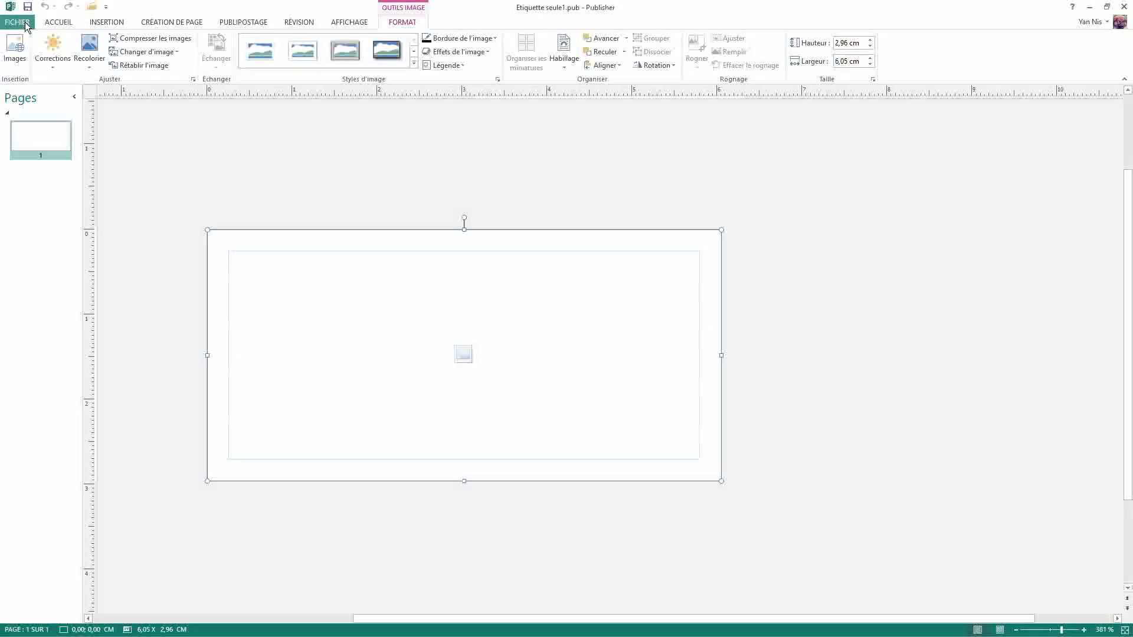
Step: Create a new blank A4 publication in portrait orientation
{"action": "left_click", "coordinate": [28, 23]}
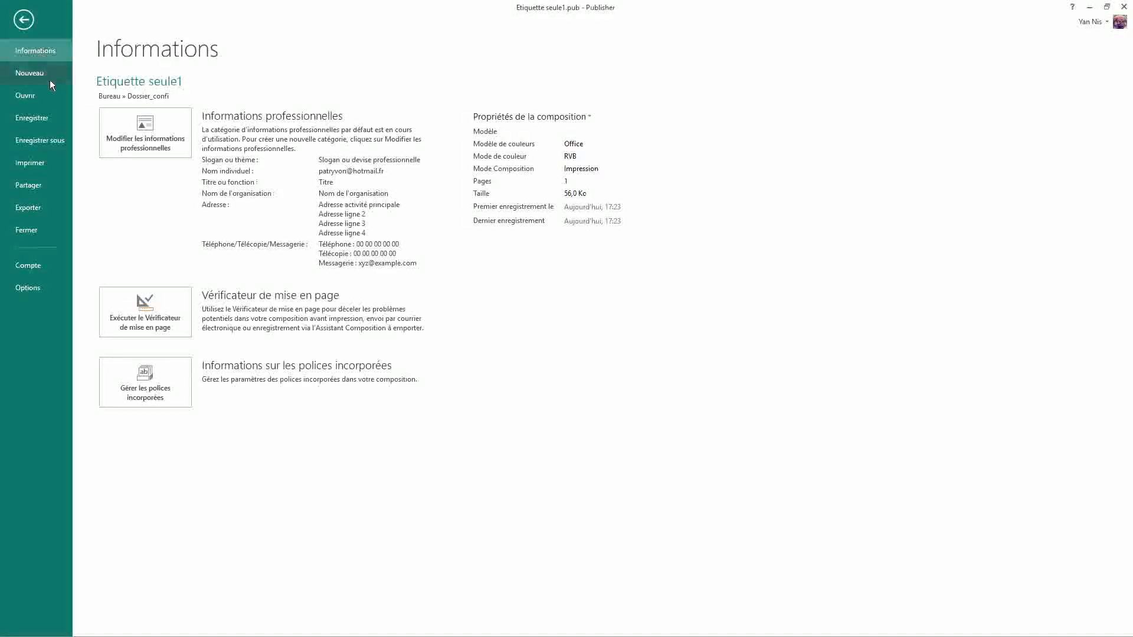
{"action": "left_click", "coordinate": [43, 76]}
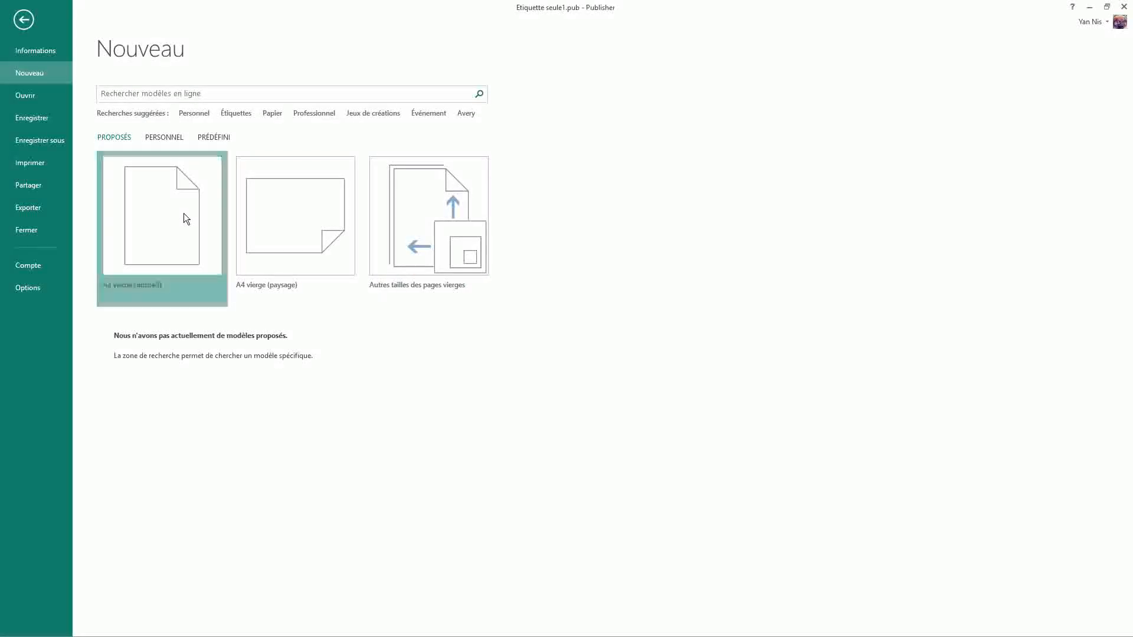
{"action": "left_click", "coordinate": [183, 216]}
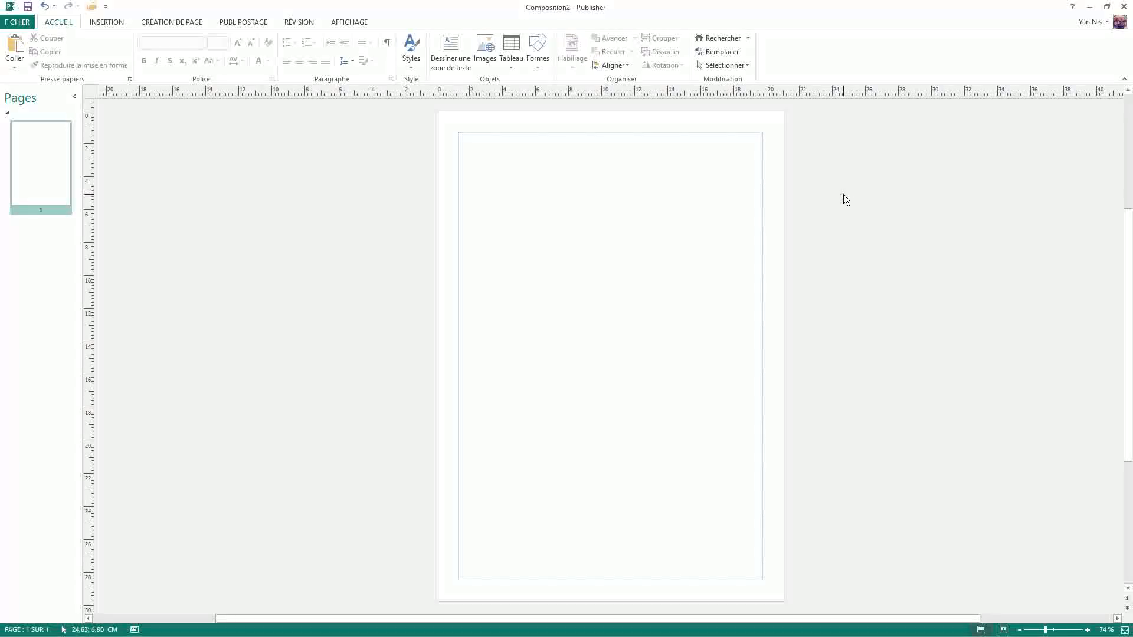
Step: In the custom margin guides, set the left margin to 1,2 cm and the right margin to 1,25 cm
{"action": "left_click", "coordinate": [157, 24]}
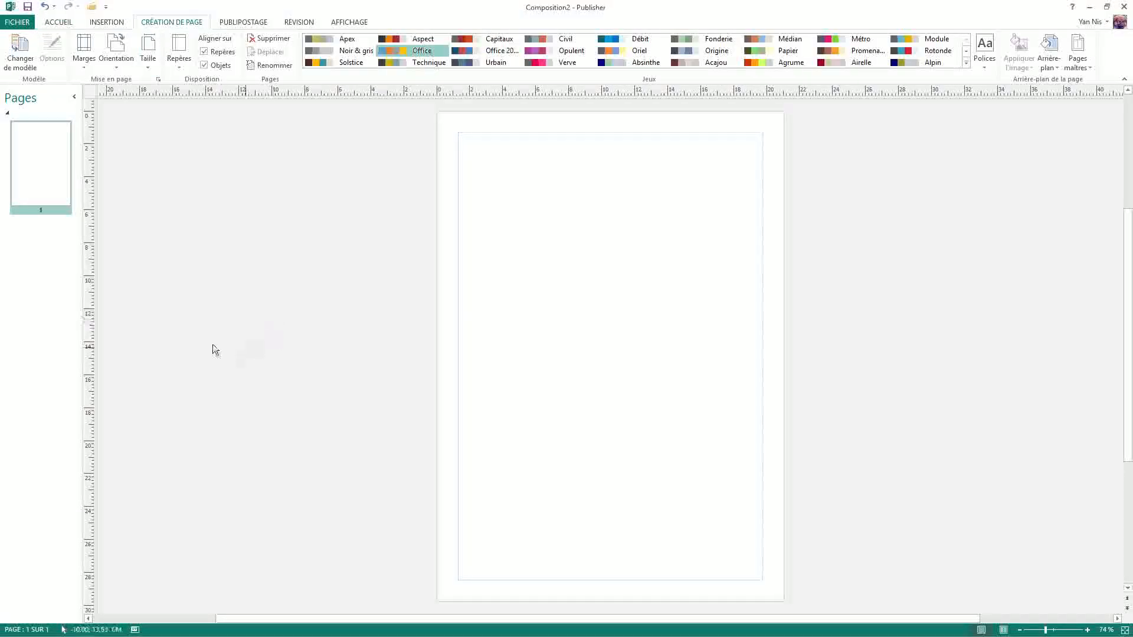
{"action": "left_click", "coordinate": [83, 59]}
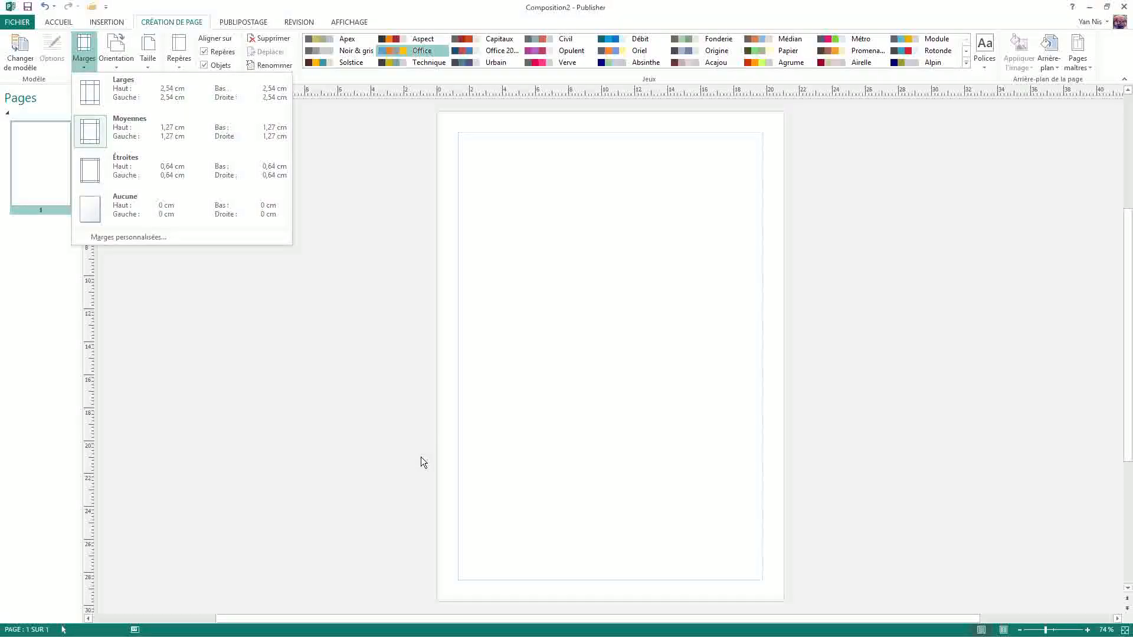
{"action": "left_click", "coordinate": [123, 236]}
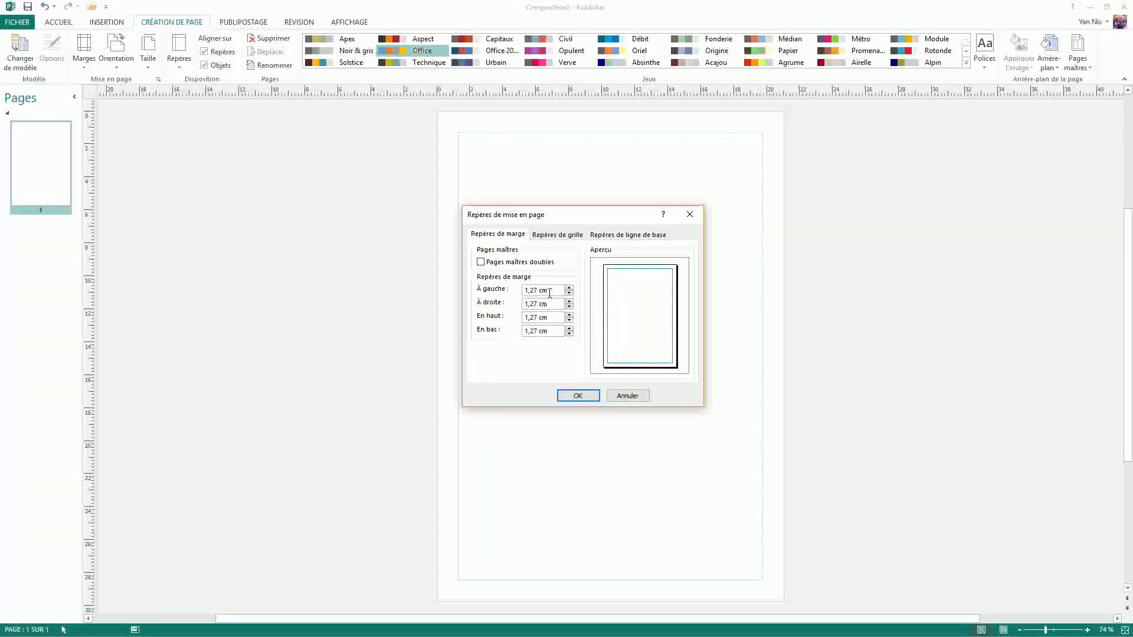
{"action": "left_click_drag", "start_coordinate": [553, 290], "coordinate": [514, 291]}
{"action": "type", "text": "1,2"}
{"action": "key", "text": "Tab"}
{"action": "type", "text": "1"}
Step: Set the top margin guide to 2,3 cm and the bottom margin guide to 2,44 cm
{"action": "left_click_drag", "start_coordinate": [540, 316], "coordinate": [513, 315]}
{"action": "type", "text": "2"}
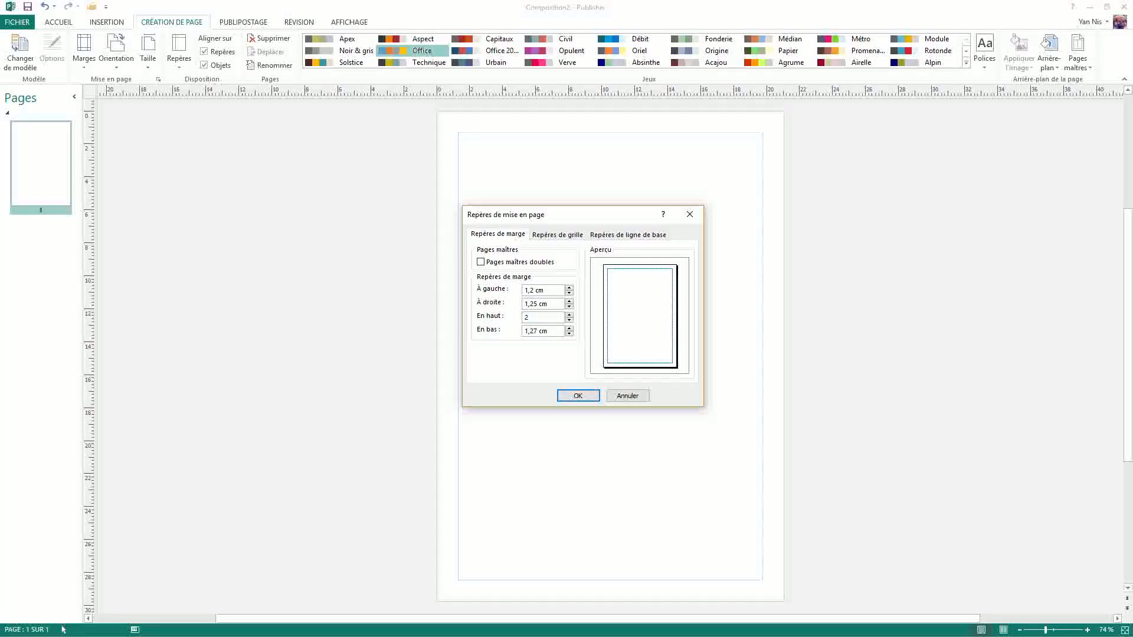
{"action": "type", "text": ",3"}
{"action": "key", "text": "Tab"}
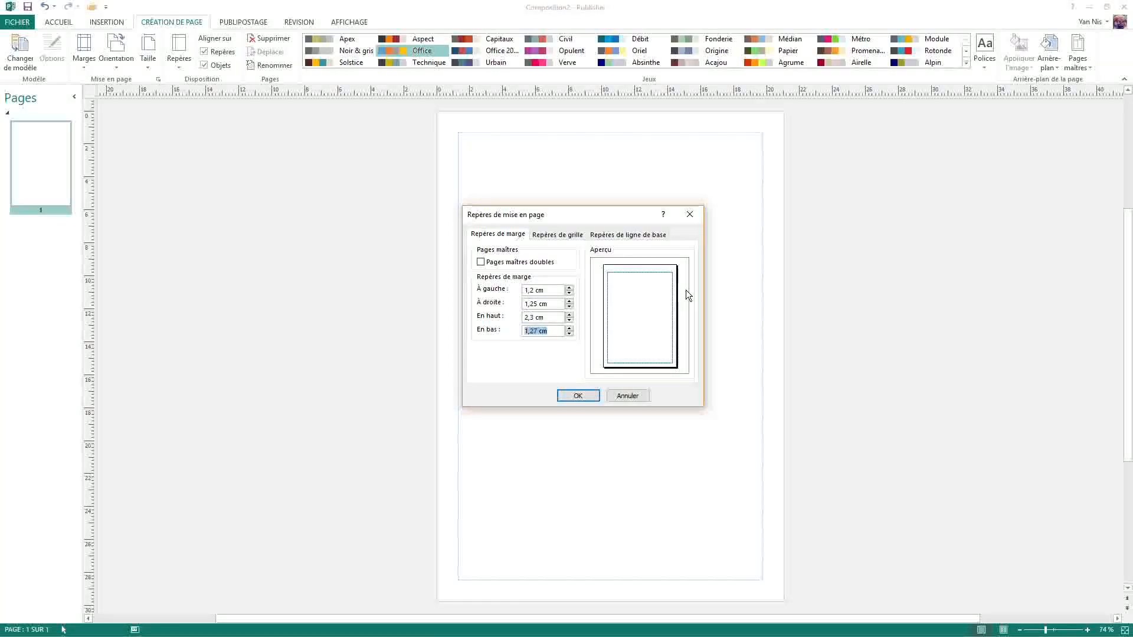
{"action": "type", "text": "2,44"}
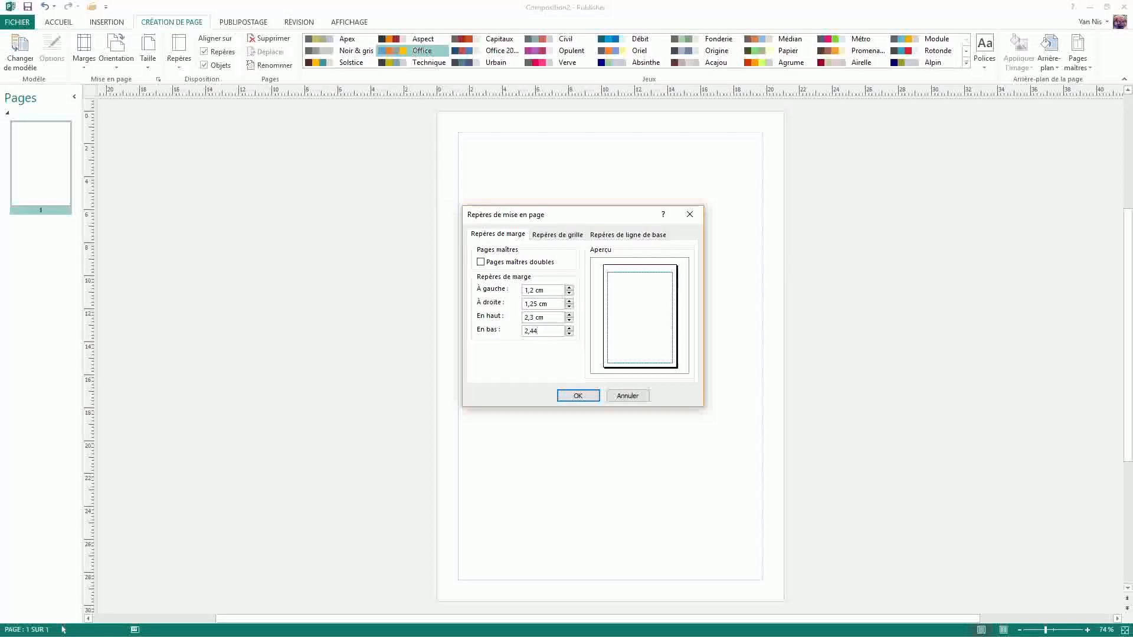
Step: Set the grid guides to 3 columns and 8 rows and apply the layout guides to the page
{"action": "left_click", "coordinate": [565, 235]}
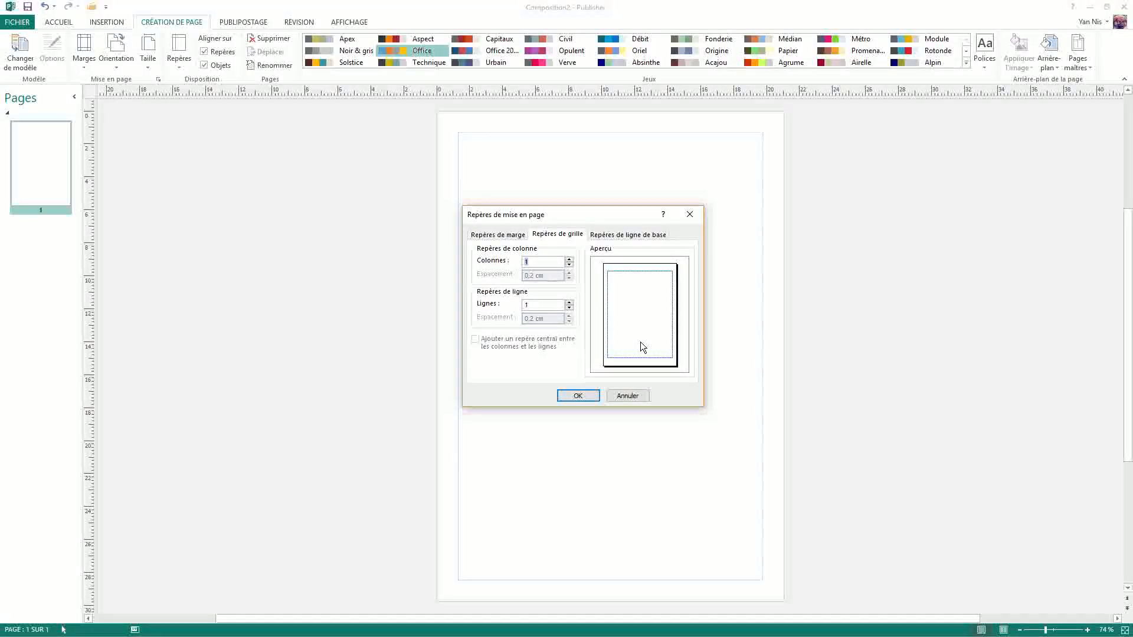
{"action": "type", "text": "3"}
{"action": "left_click", "coordinate": [539, 305]}
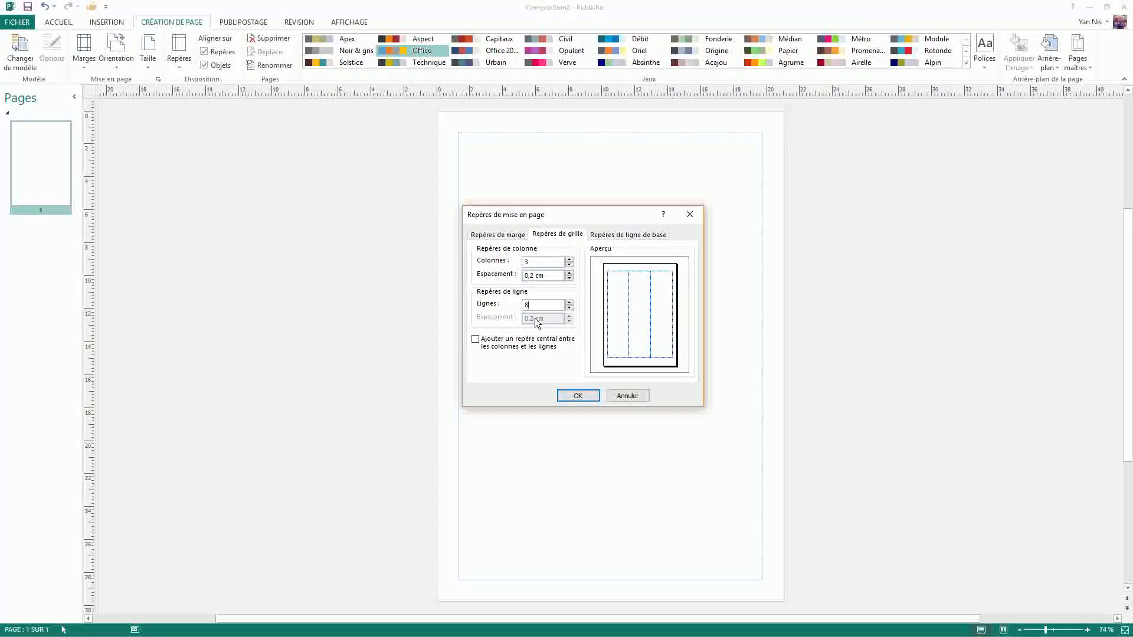
{"action": "left_click", "coordinate": [578, 396]}
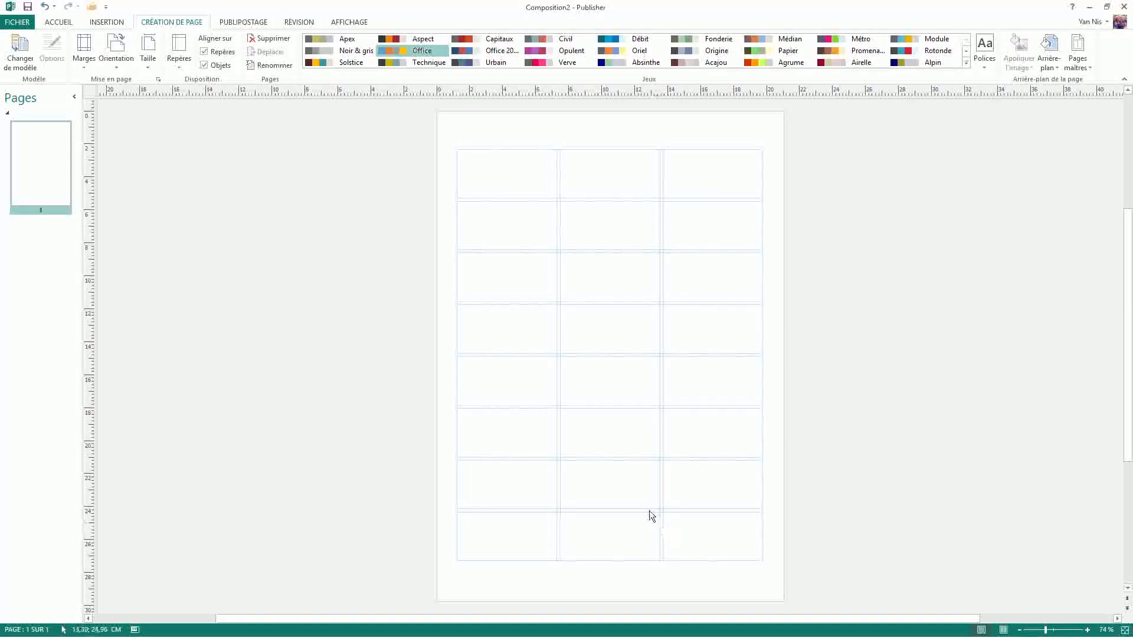
Step: Insert a picture placeholder and align it to the upper-left corner of the first grid cell
{"action": "left_click", "coordinate": [1064, 633]}
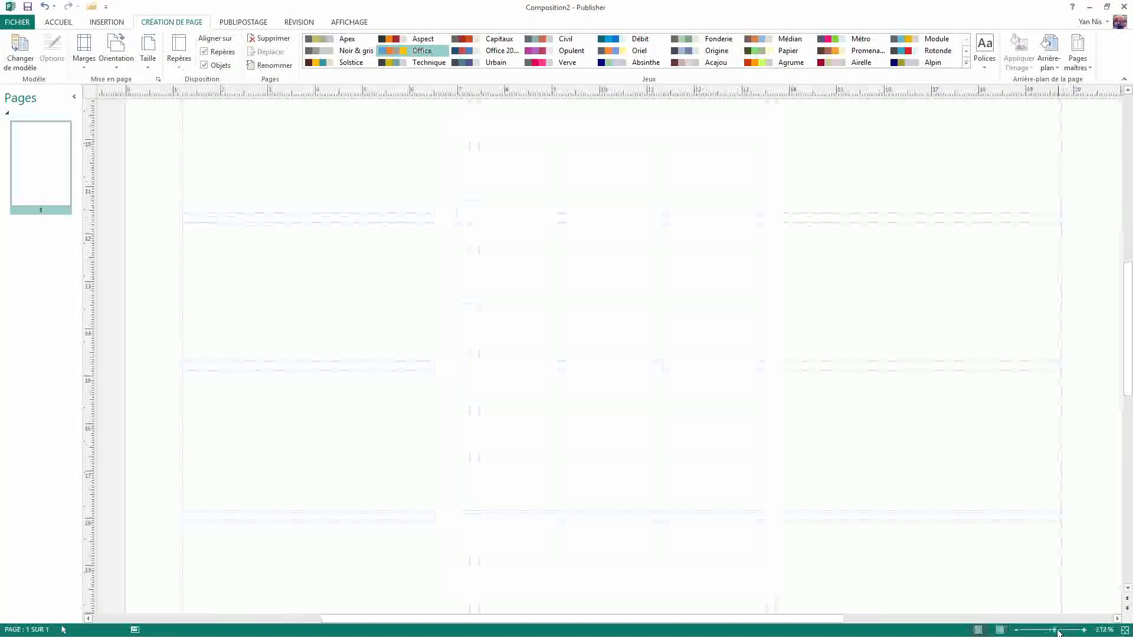
{"action": "scroll", "coordinate": [521, 345], "scroll_direction": "up", "scroll_amount": 10}
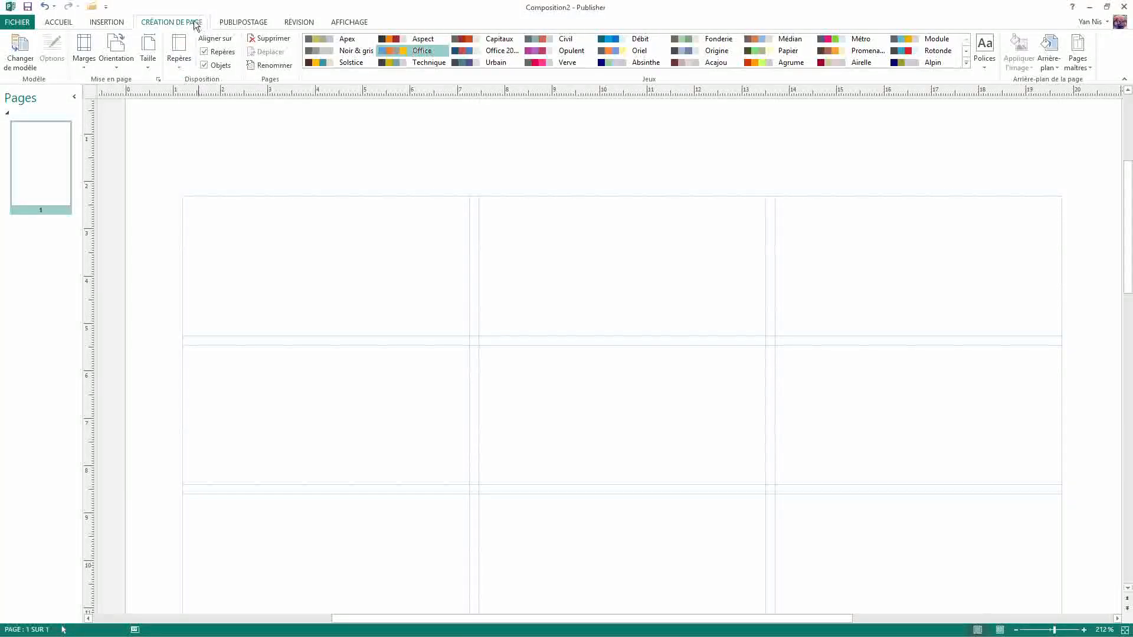
{"action": "left_click", "coordinate": [107, 22]}
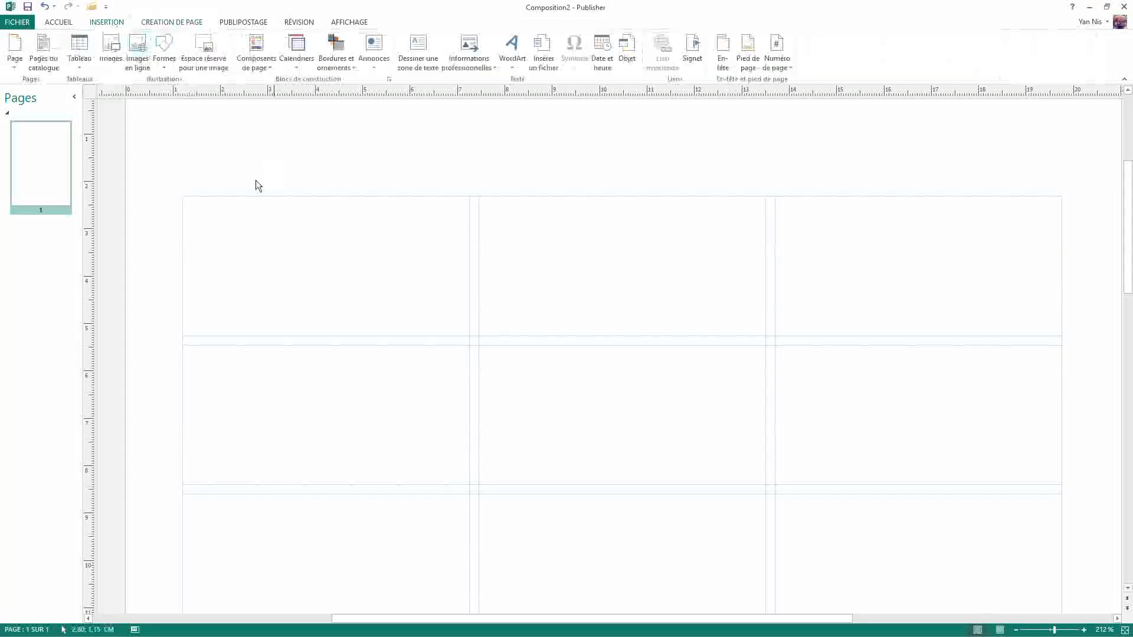
{"action": "left_click", "coordinate": [204, 46]}
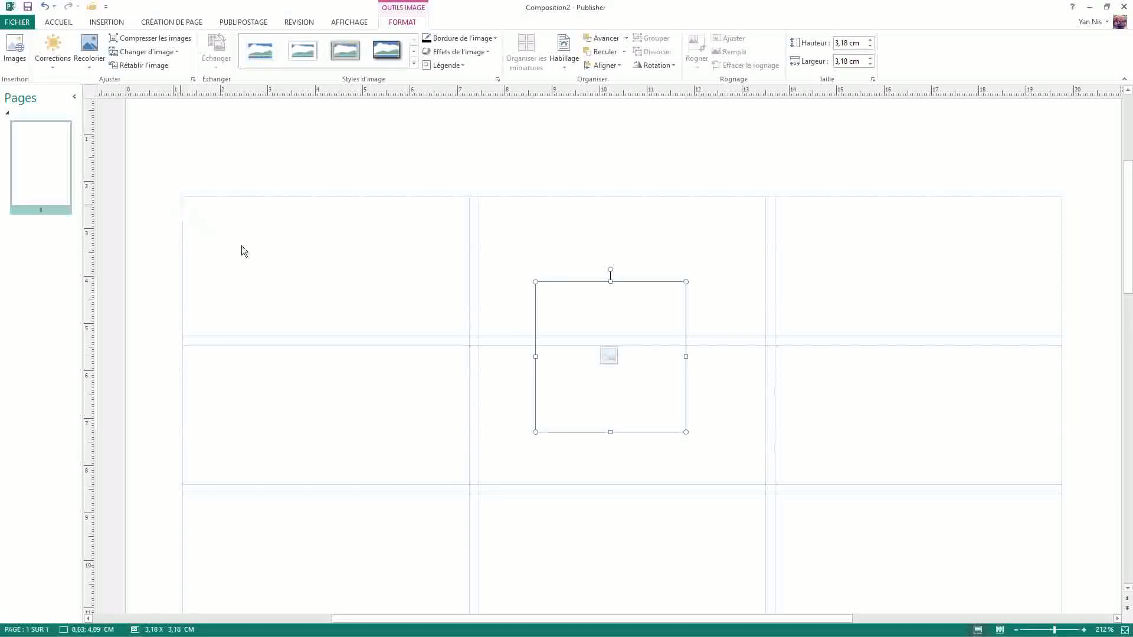
{"action": "left_click_drag", "start_coordinate": [567, 327], "coordinate": [205, 240]}
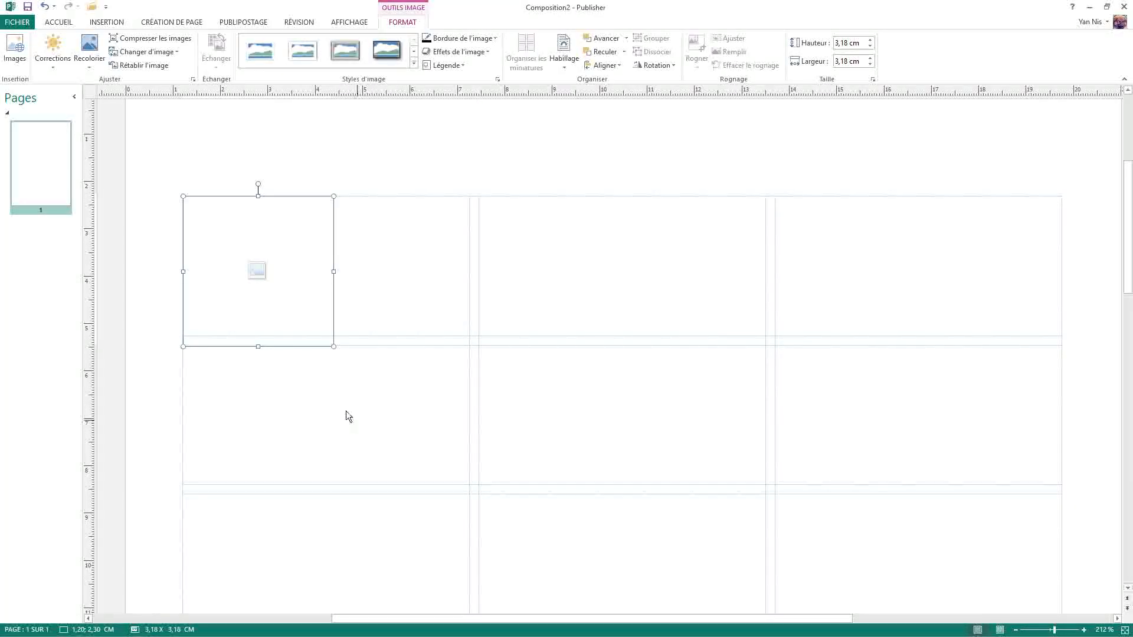
Step: Size the picture placeholder to 6,05 cm wide by 2,96 cm high and close the measurement settings
{"action": "left_click", "coordinate": [190, 630]}
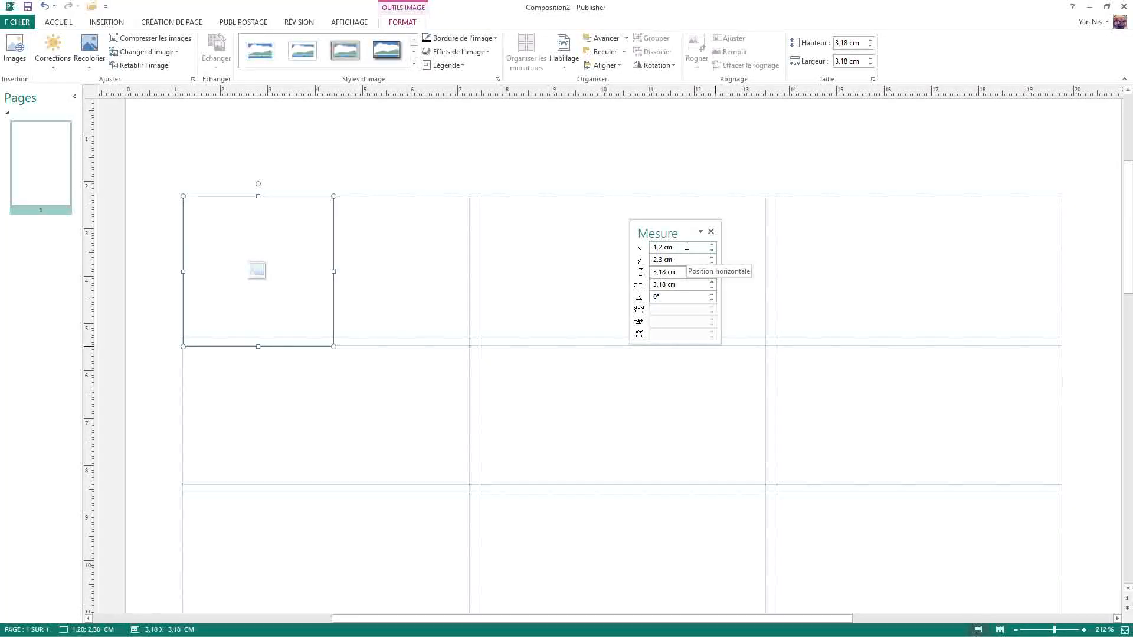
{"action": "left_click", "coordinate": [692, 272]}
{"action": "left_click_drag", "start_coordinate": [678, 273], "coordinate": [649, 273]}
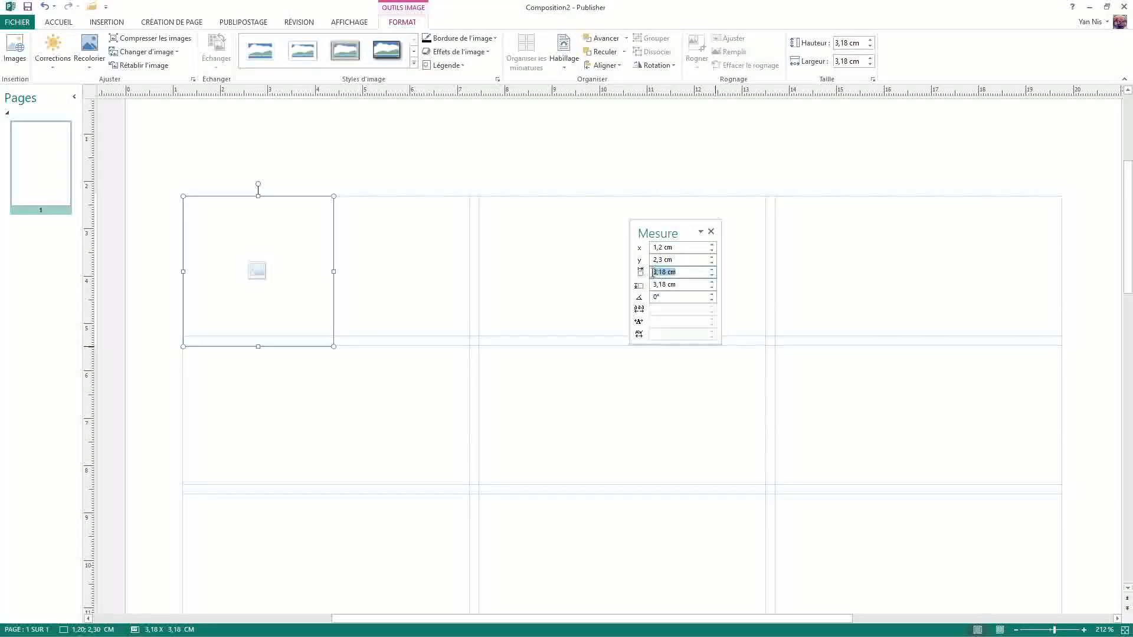
{"action": "type", "text": "6,05"}
{"action": "key", "text": "Tab"}
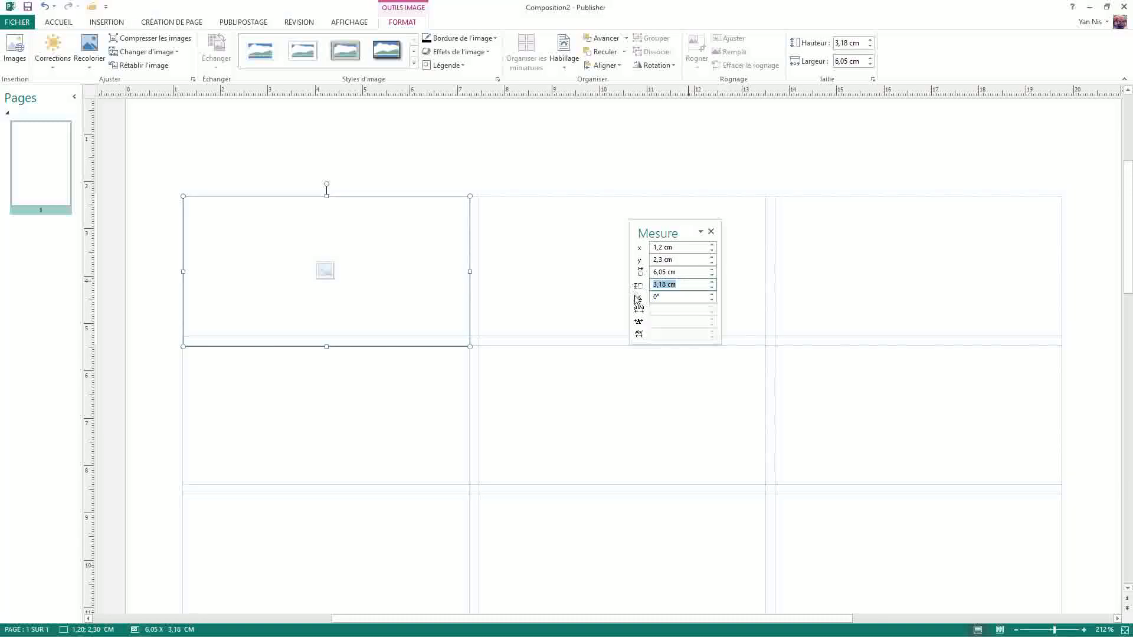
{"action": "type", "text": "2,96"}
{"action": "key", "text": "Return"}
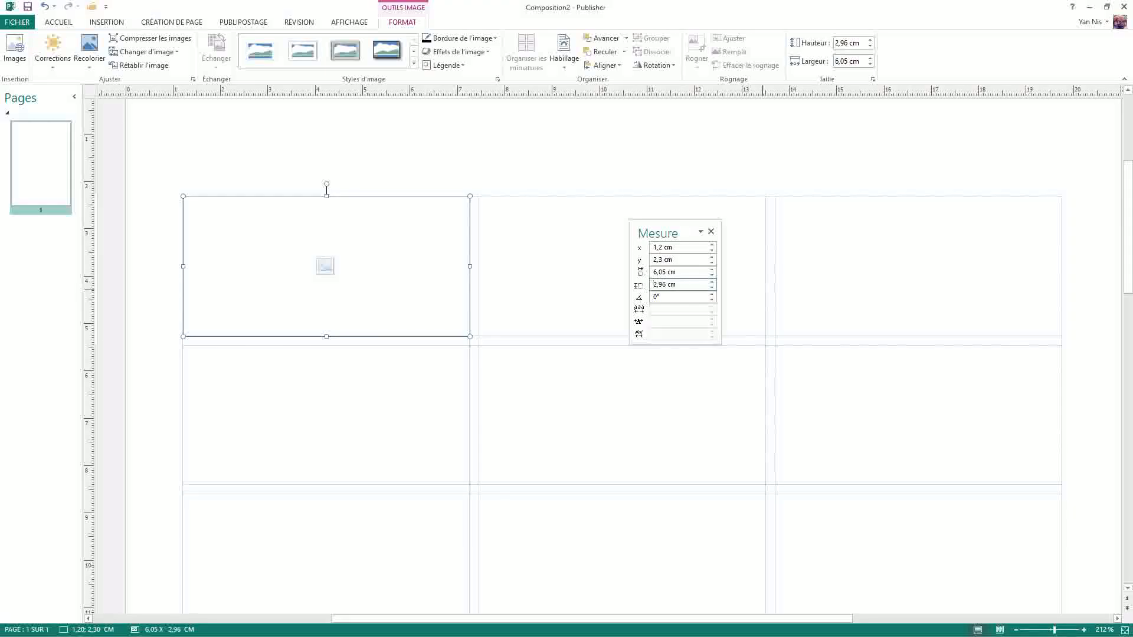
{"action": "left_click", "coordinate": [712, 233]}
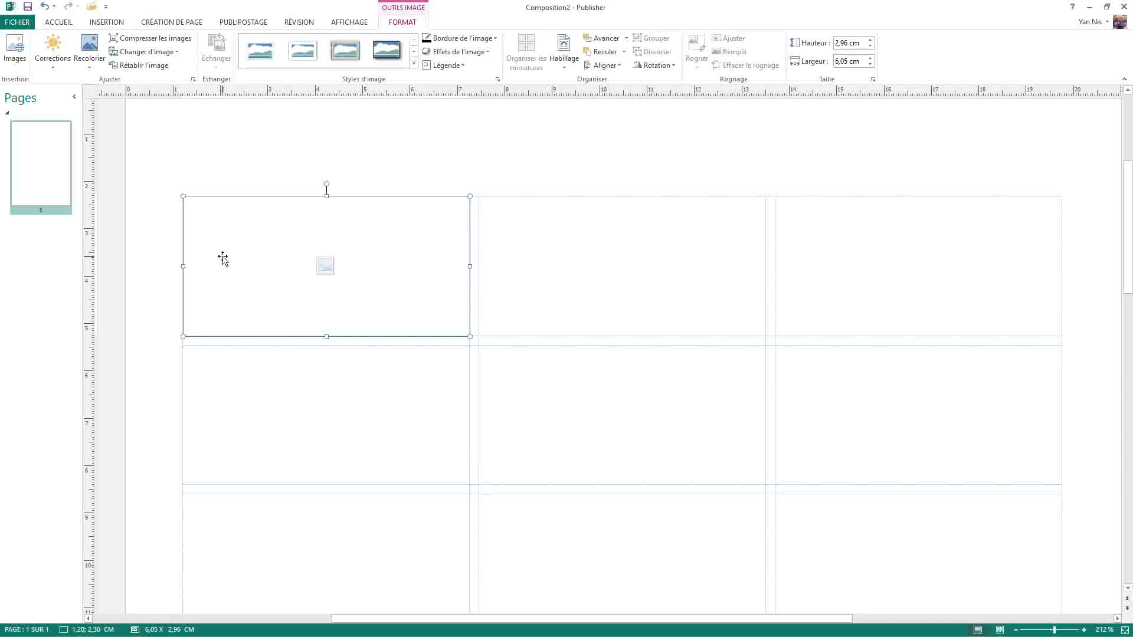
Step: Paste two copies of the picture placeholder and fit them into the second and third cells of the first row
{"action": "left_click", "coordinate": [537, 236]}
{"action": "key", "text": "ctrl+z"}
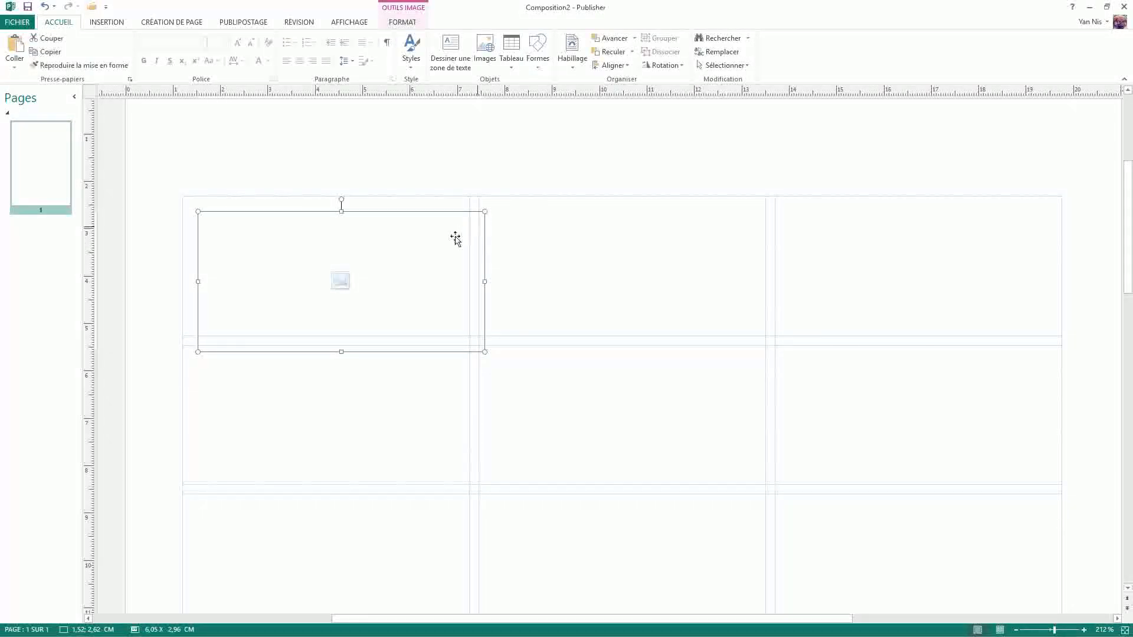
{"action": "left_click_drag", "start_coordinate": [482, 238], "coordinate": [760, 222]}
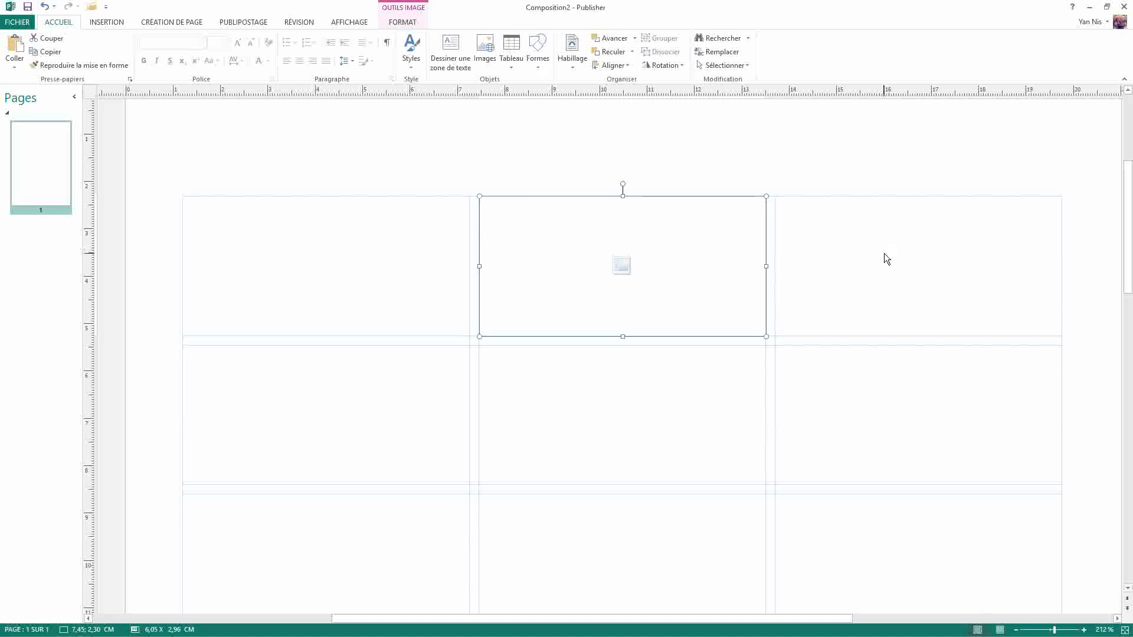
{"action": "key", "text": "ctrl+z"}
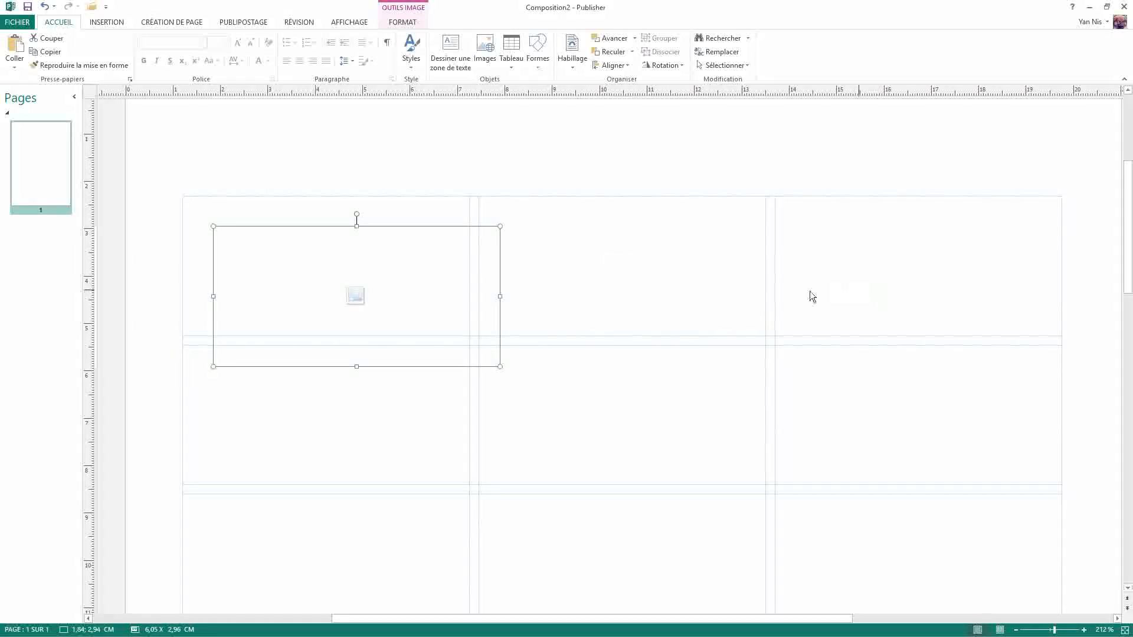
{"action": "left_click_drag", "start_coordinate": [440, 359], "coordinate": [1001, 332]}
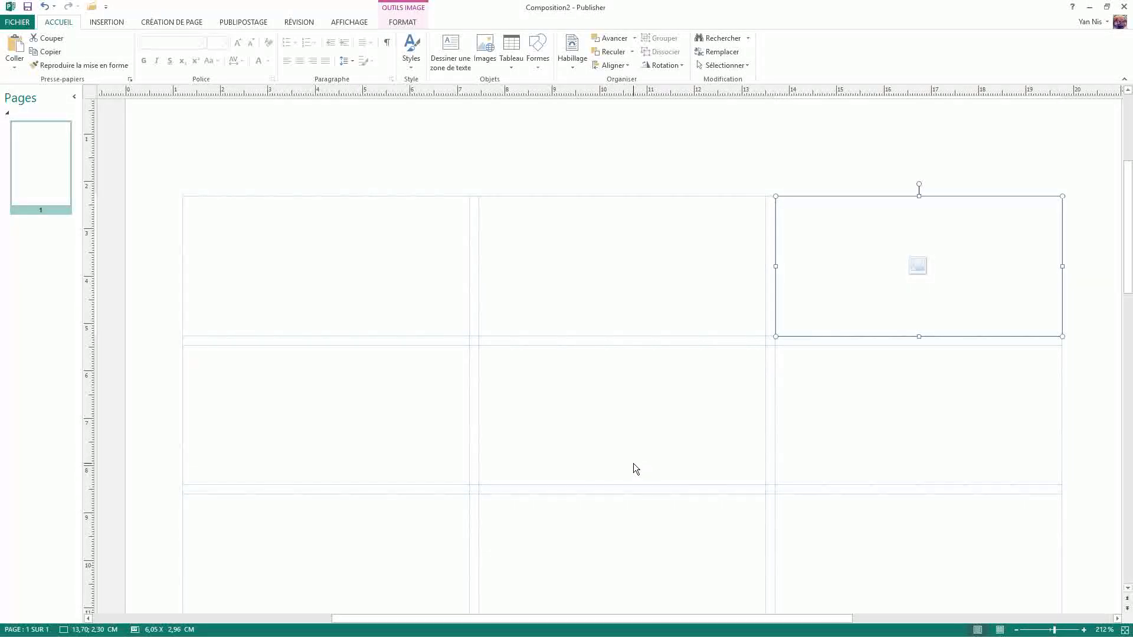
Step: Duplicate the three picture placeholders of the first row and fit the copies into the second row of the grid
{"action": "key", "text": "ctrl+a"}
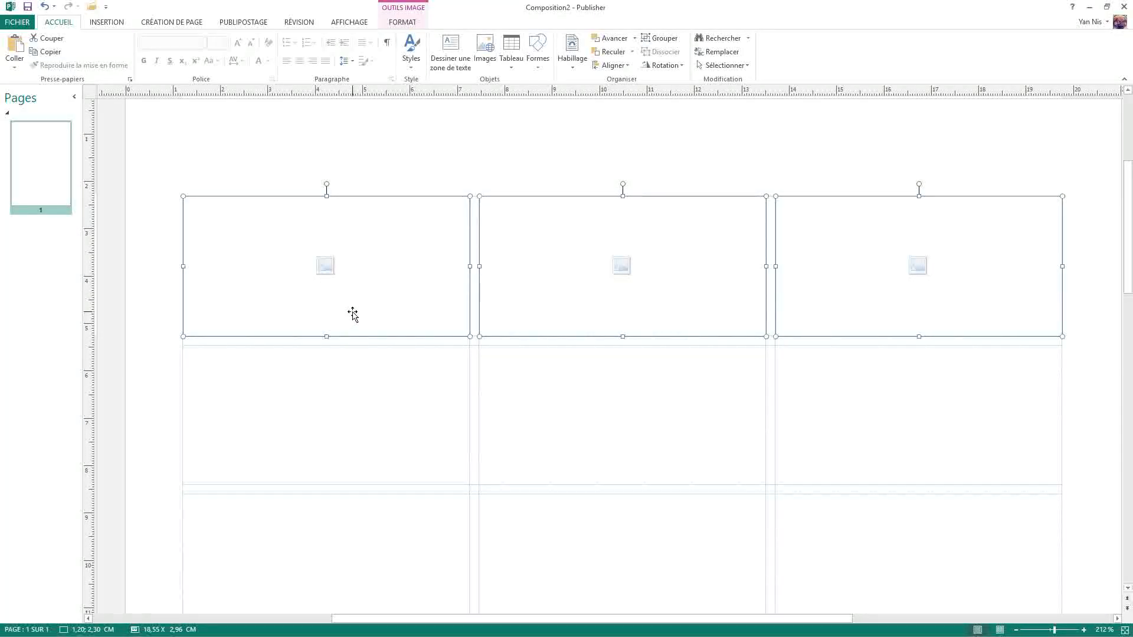
{"action": "key", "text": "ctrl+v"}
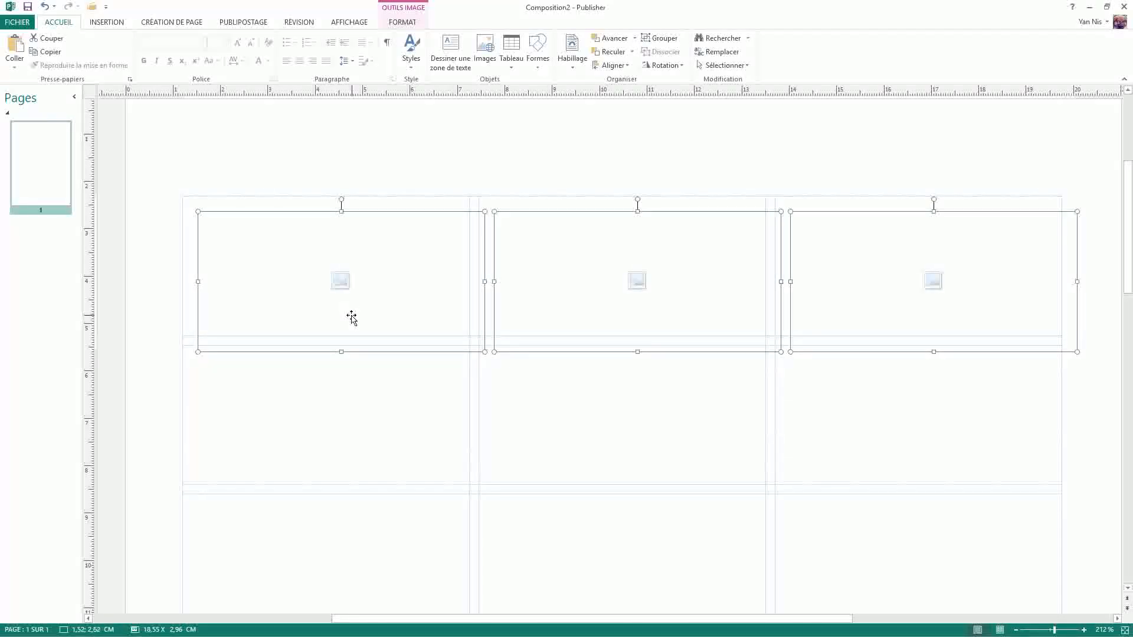
{"action": "left_click_drag", "start_coordinate": [327, 226], "coordinate": [311, 357]}
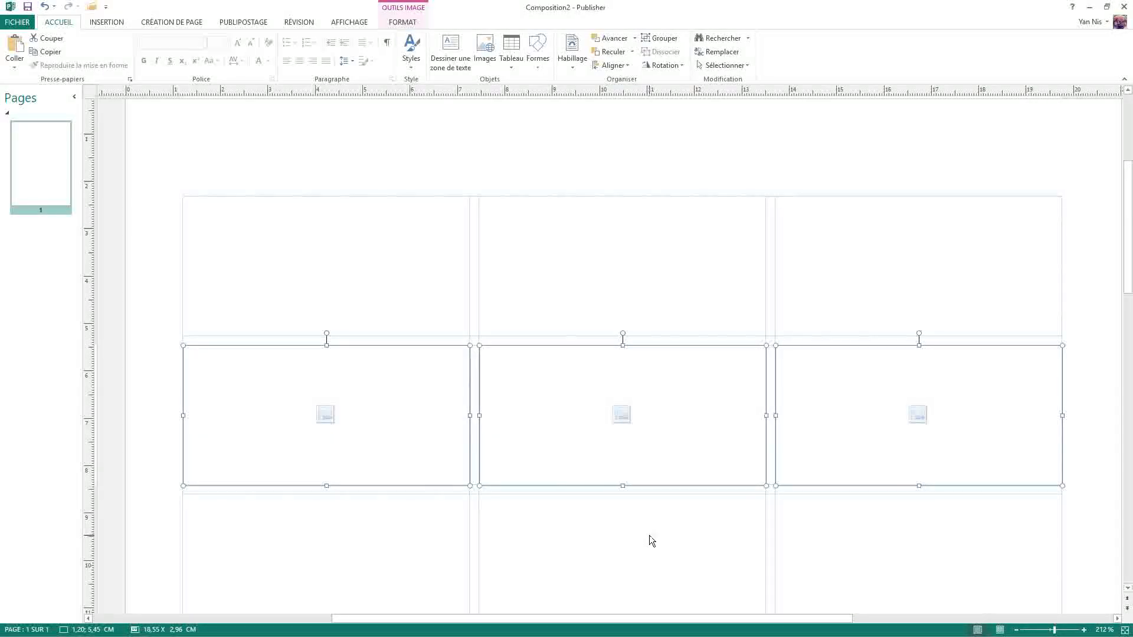
Step: Duplicate all placeholders of the first two rows and align the copies with the third and fourth grid rows
{"action": "scroll", "coordinate": [609, 553], "scroll_direction": "down", "scroll_amount": 3}
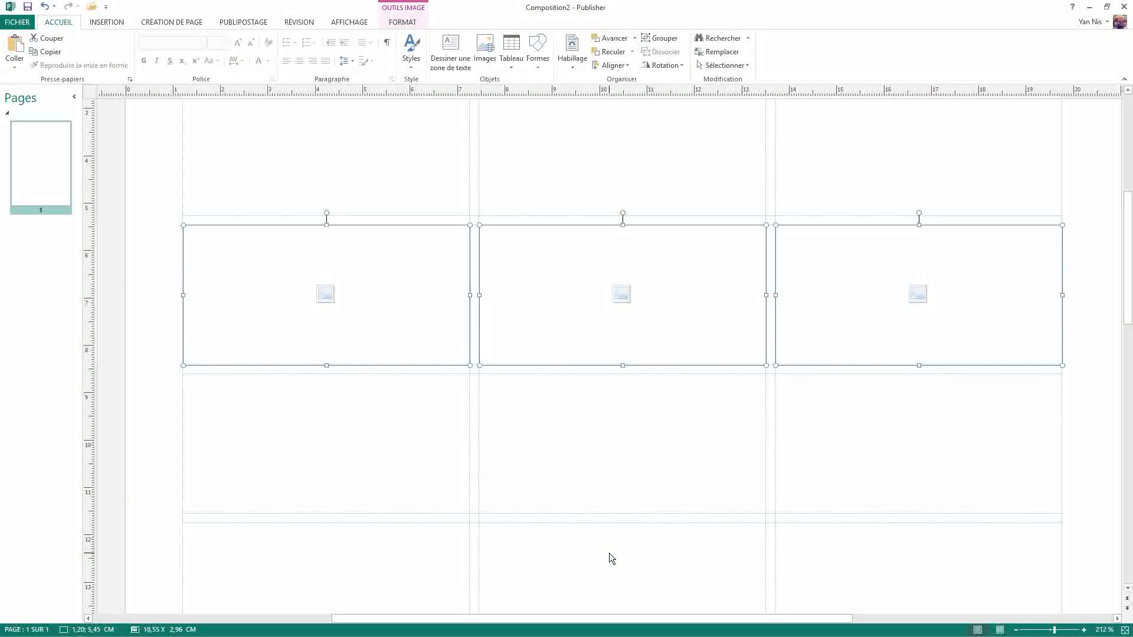
{"action": "key", "text": "ctrl+a"}
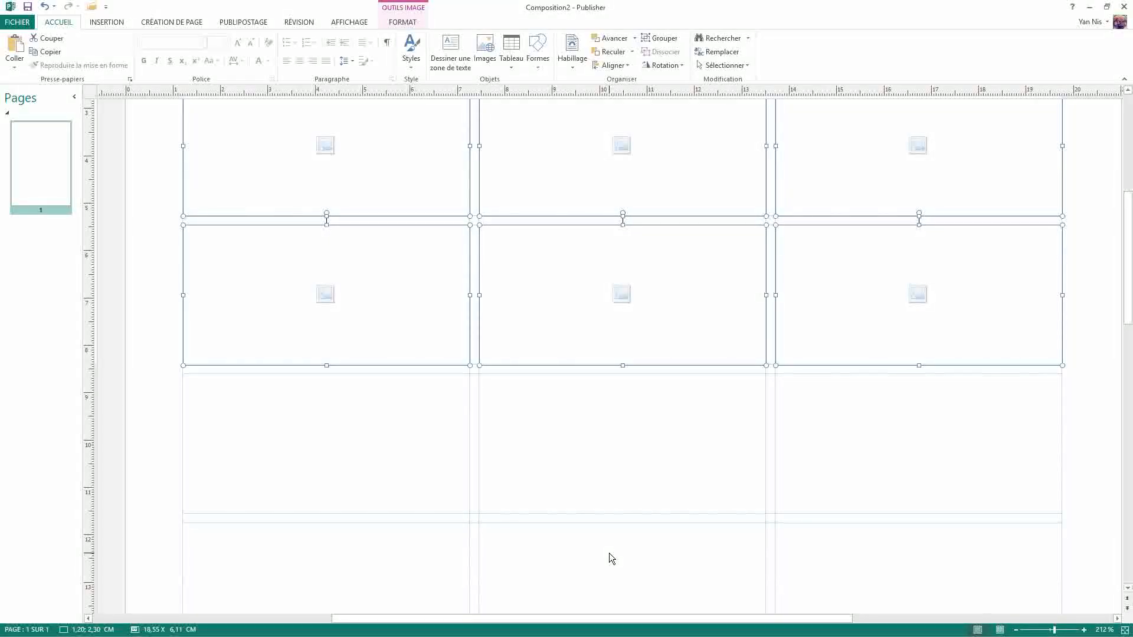
{"action": "key", "text": "Right"}
{"action": "key", "text": "Down"}
{"action": "left_click_drag", "start_coordinate": [423, 380], "coordinate": [384, 479]}
{"action": "left_click_drag", "start_coordinate": [372, 371], "coordinate": [386, 455]}
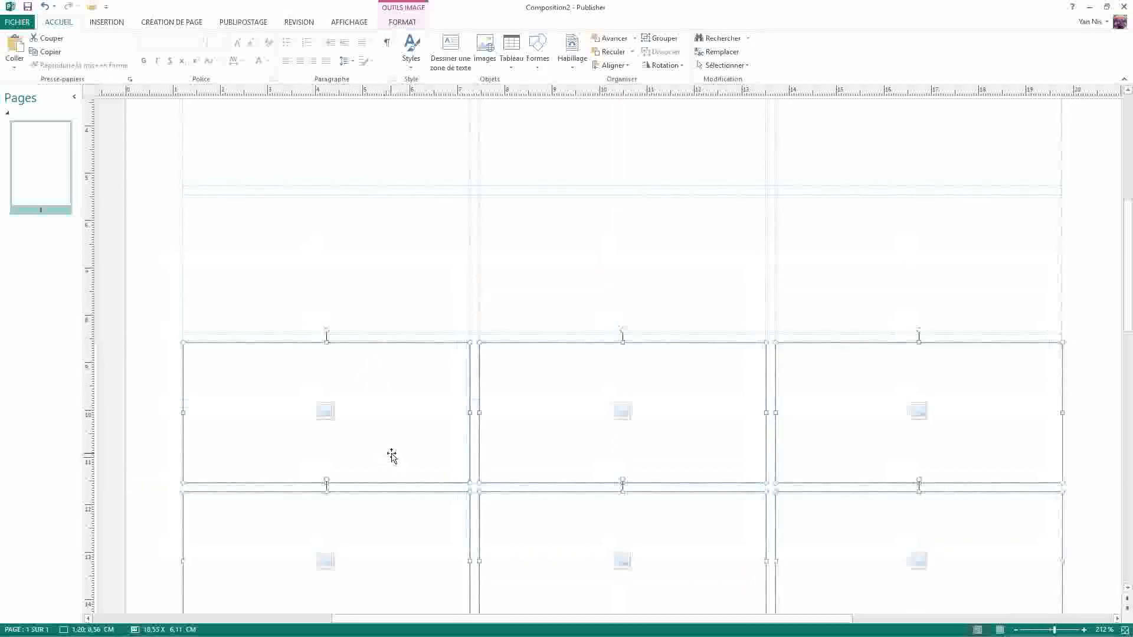
{"action": "key", "text": "Down"}
{"action": "key", "text": "Down"}
{"action": "key", "text": "Down"}
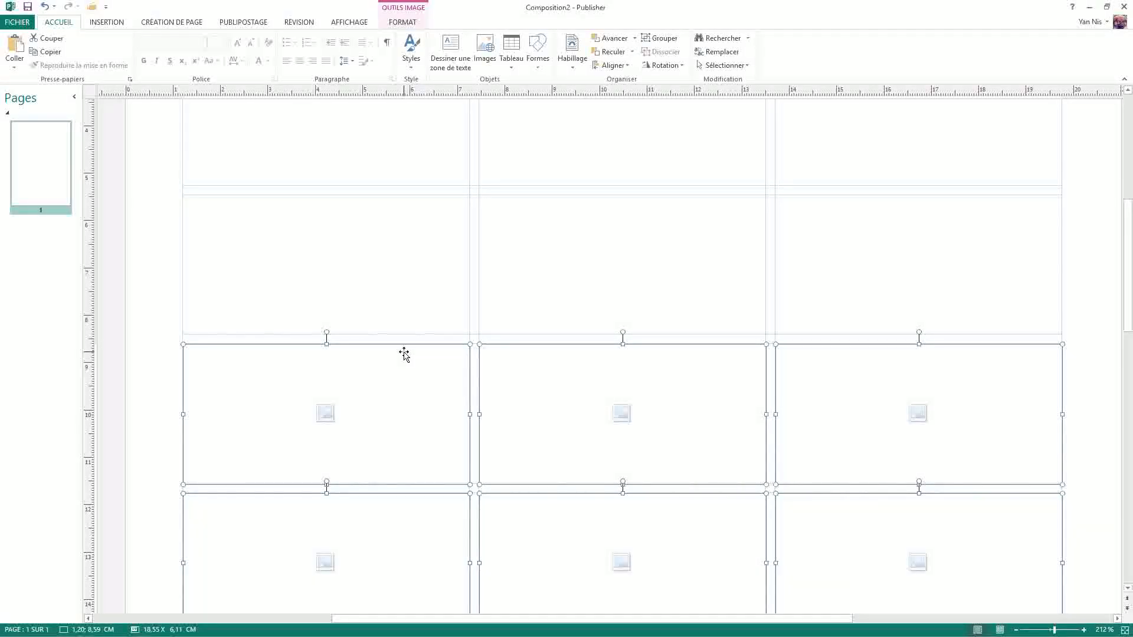
Step: Duplicate the four filled rows of placeholders and align the copies with the last four grid rows
{"action": "scroll", "coordinate": [133, 379], "scroll_direction": "down", "scroll_amount": 3}
{"action": "scroll", "coordinate": [134, 380], "scroll_direction": "down", "scroll_amount": 15}
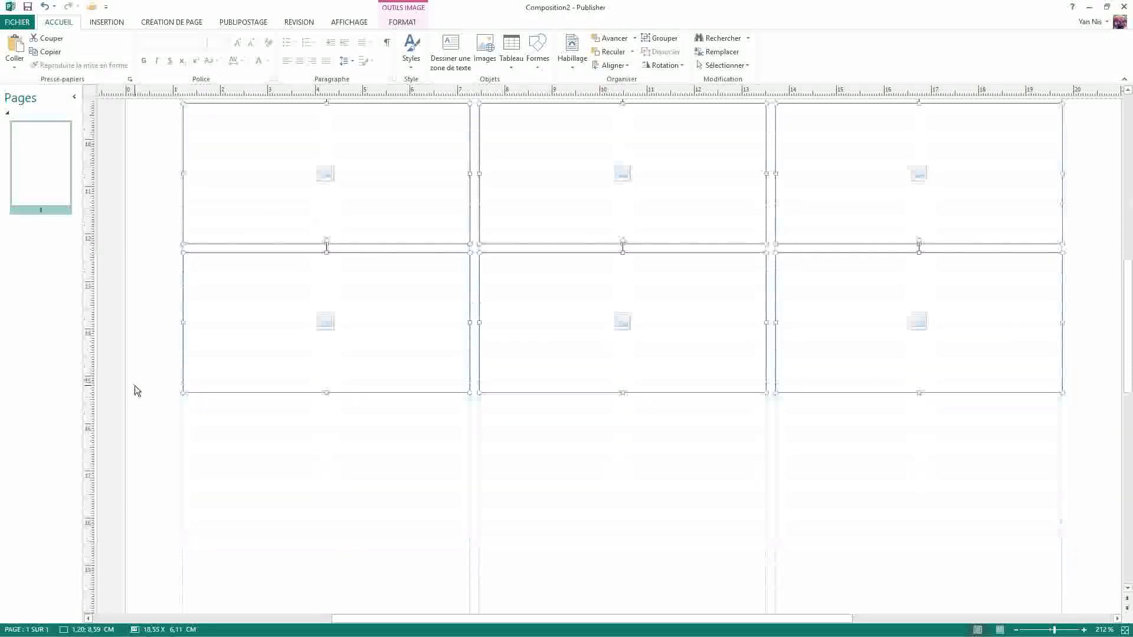
{"action": "scroll", "coordinate": [139, 392], "scroll_direction": "up", "scroll_amount": 12}
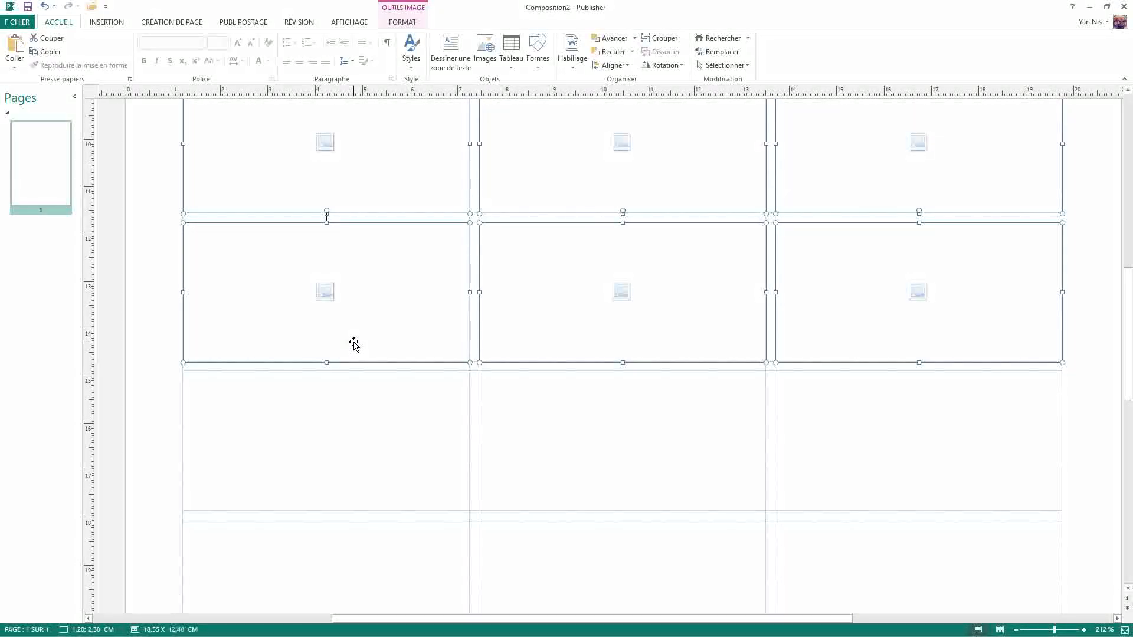
{"action": "left_click_drag", "start_coordinate": [354, 345], "coordinate": [386, 579]}
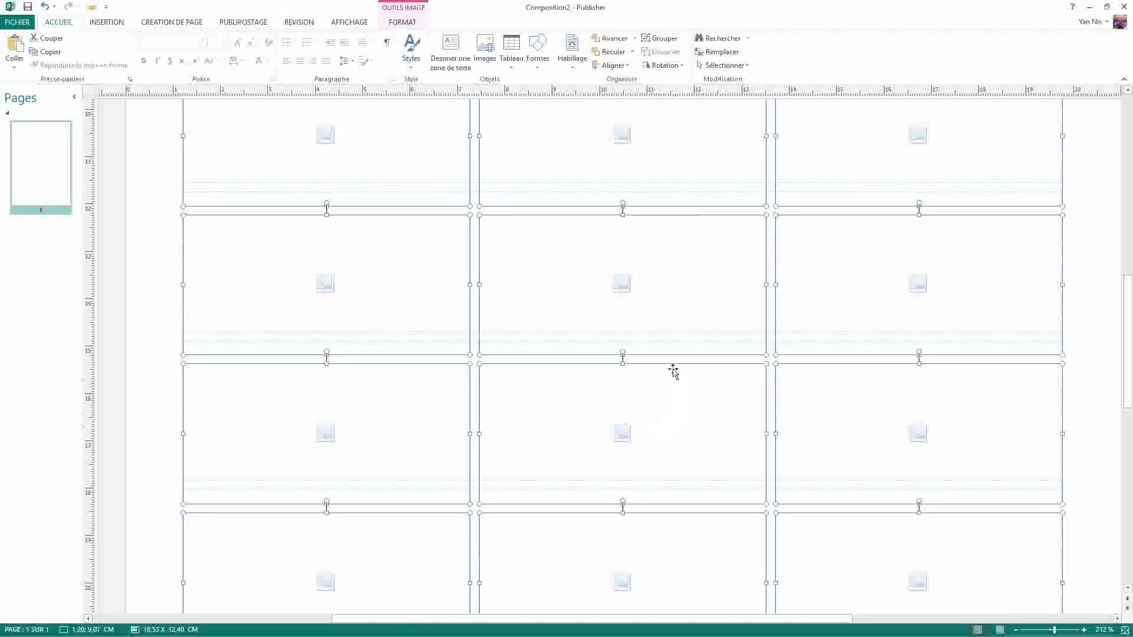
{"action": "scroll", "coordinate": [953, 345], "scroll_direction": "down", "scroll_amount": 4}
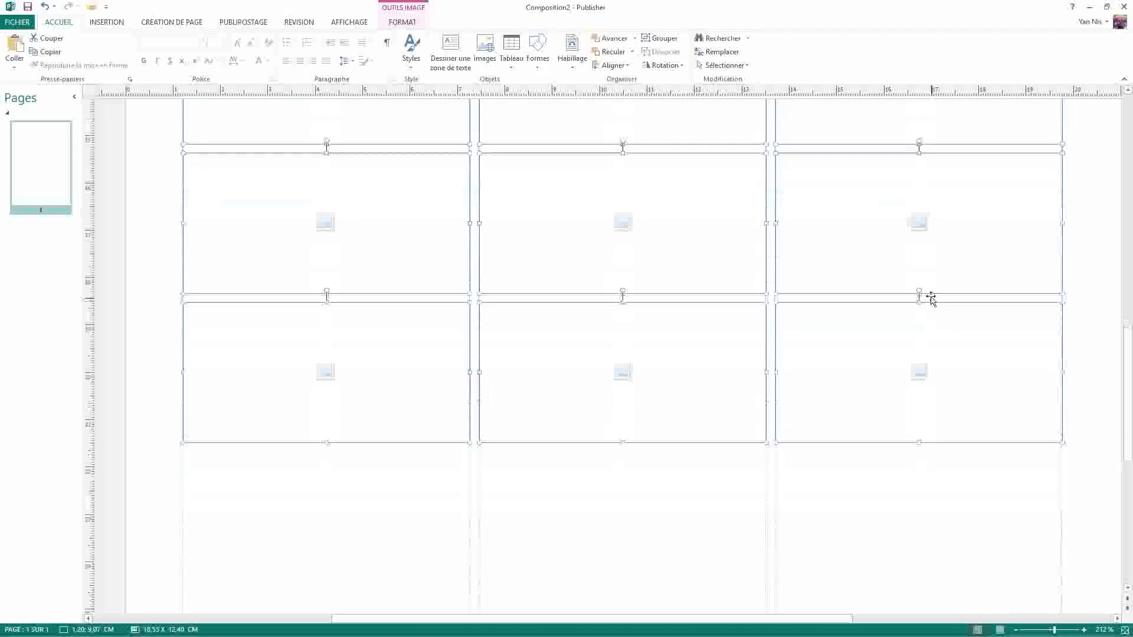
{"action": "scroll", "coordinate": [931, 300], "scroll_direction": "down", "scroll_amount": 3}
{"action": "left_click_drag", "start_coordinate": [349, 324], "coordinate": [349, 450]}
{"action": "scroll", "coordinate": [512, 538], "scroll_direction": "down", "scroll_amount": 4}
{"action": "left_click_drag", "start_coordinate": [193, 231], "coordinate": [219, 360]}
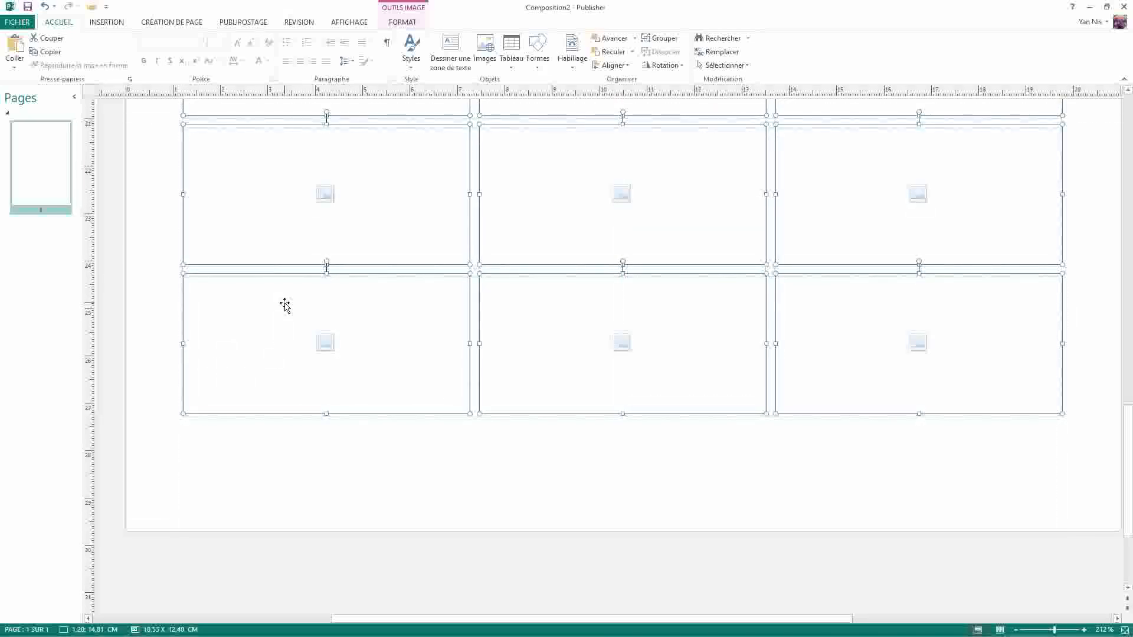
{"action": "key", "text": "Down"}
{"action": "key", "text": "Down"}
{"action": "key", "text": "Down"}
{"action": "key", "text": "Down"}
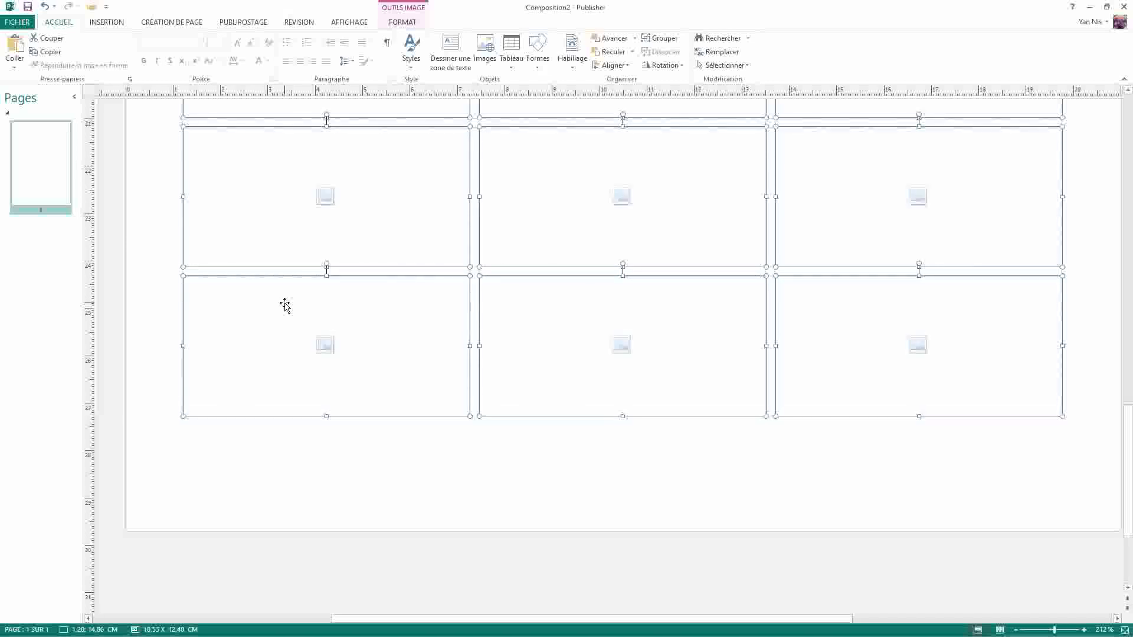
Step: Check individual placeholders in the middle rows of the grid and clear the selection
{"action": "scroll", "coordinate": [479, 185], "scroll_direction": "up", "scroll_amount": 5}
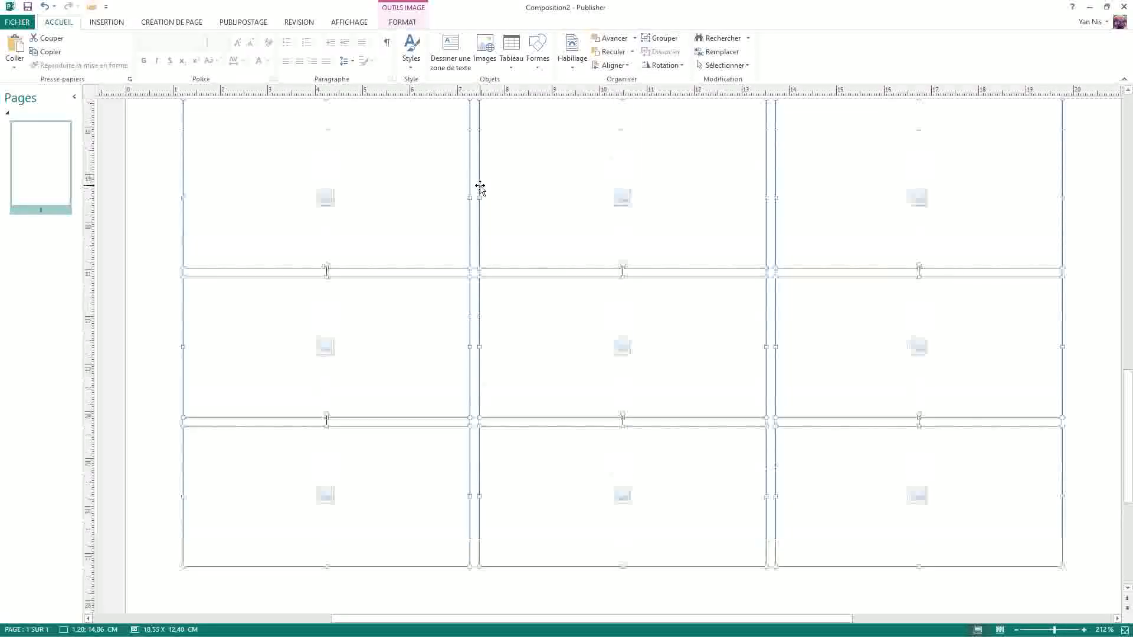
{"action": "scroll", "coordinate": [476, 200], "scroll_direction": "up", "scroll_amount": 3}
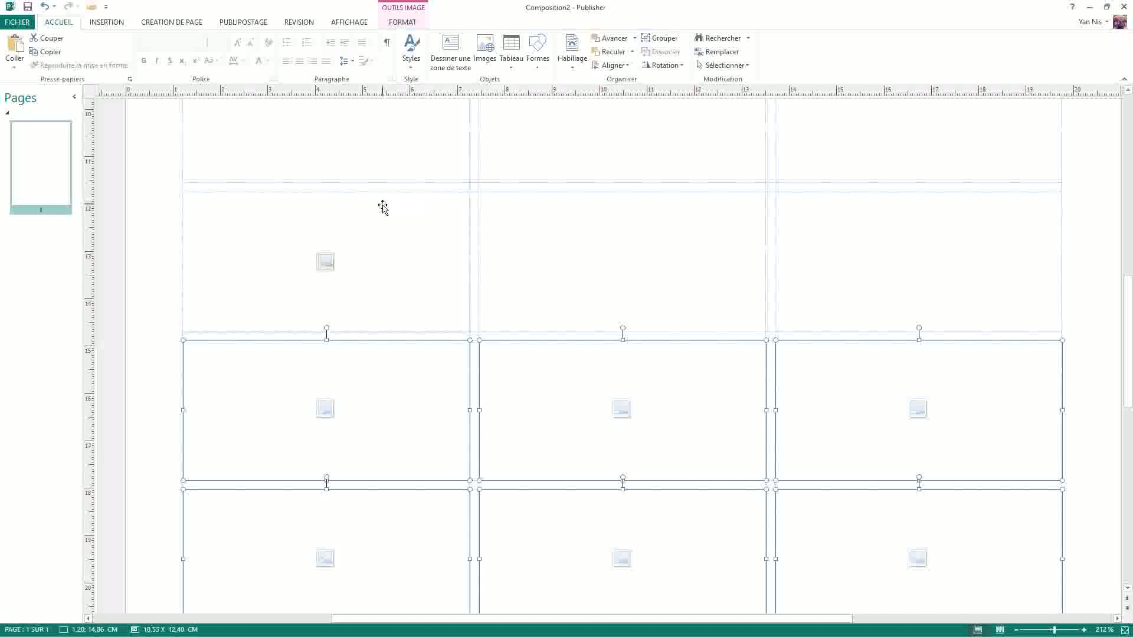
{"action": "left_click", "coordinate": [368, 316]}
{"action": "left_click", "coordinate": [484, 274]}
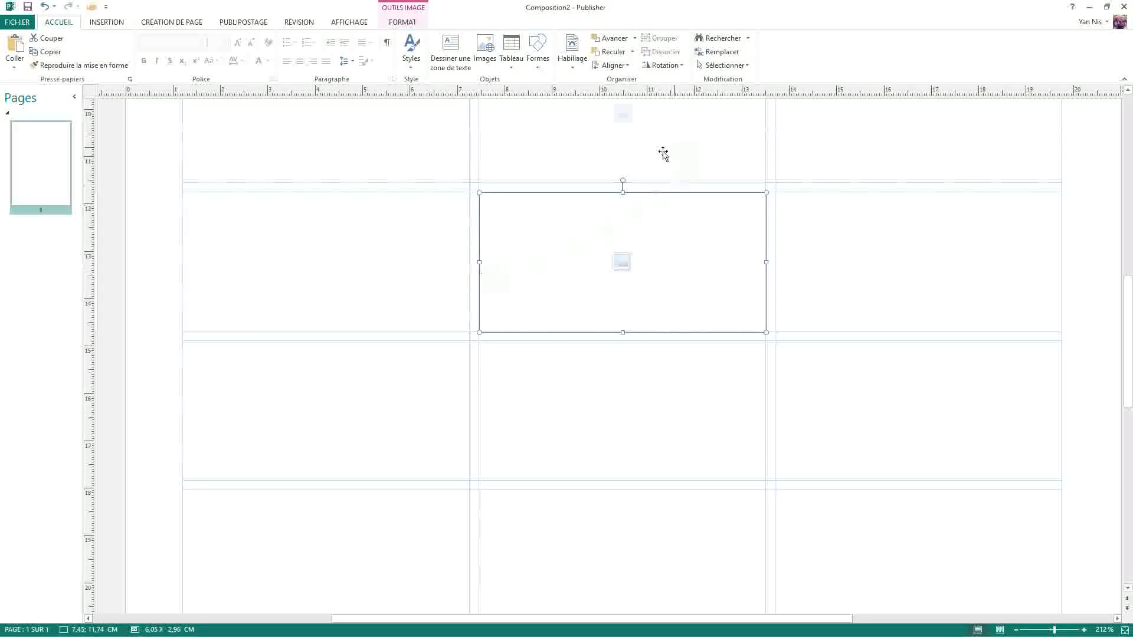
{"action": "left_click", "coordinate": [1083, 211]}
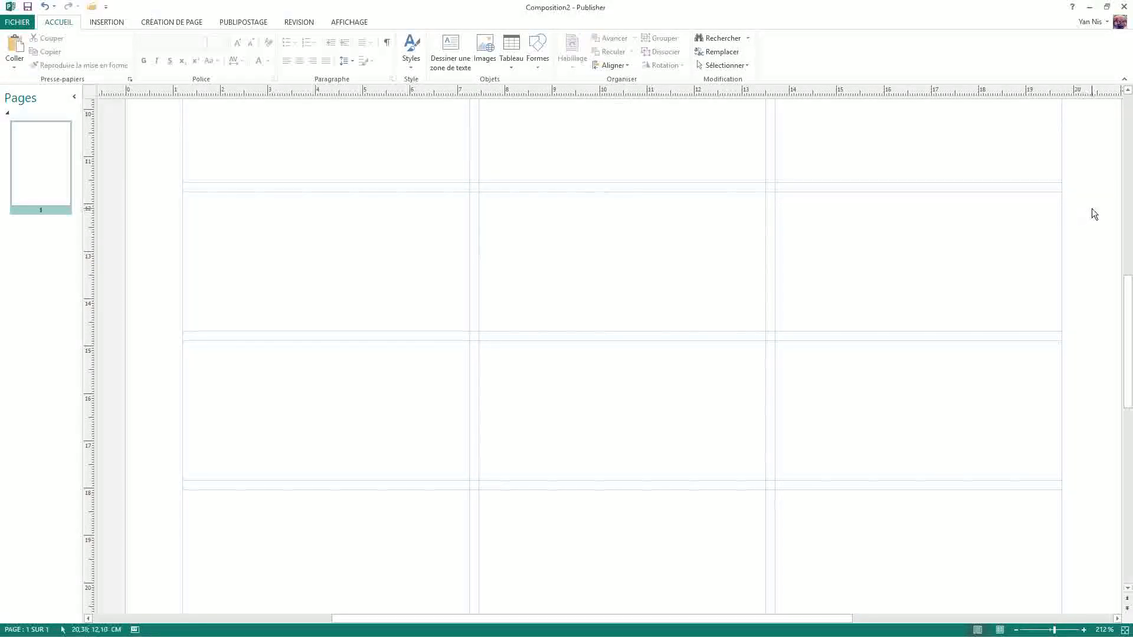
{"action": "mouse_move", "coordinate": [950, 156]}
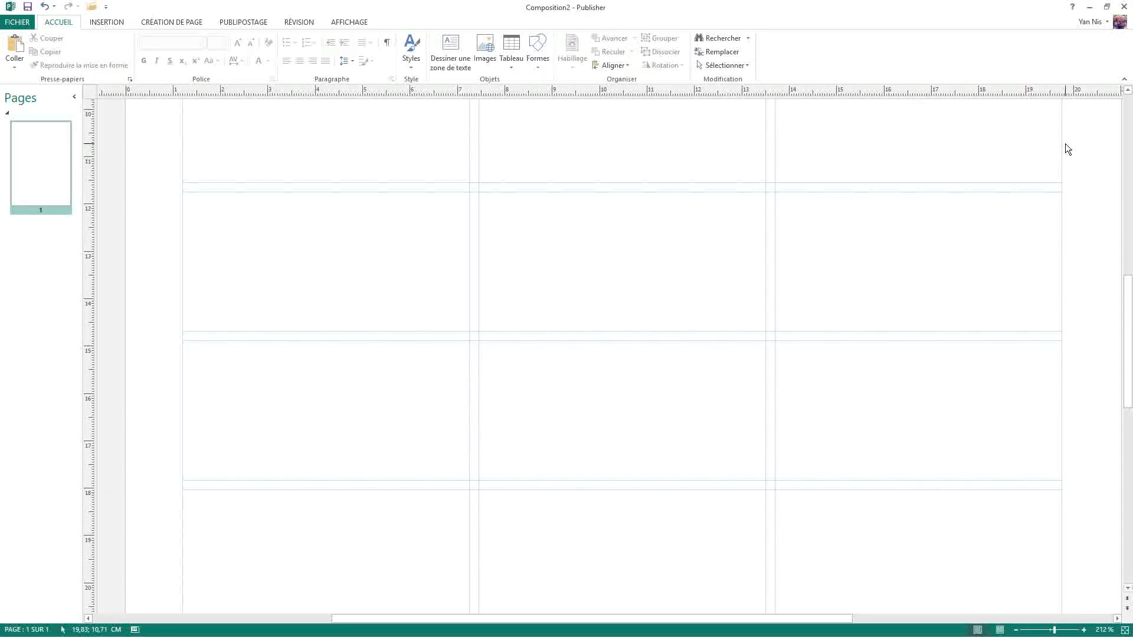
Step: Save the publication as Etiquette_amalgame in the Dossier_confi folder on the desktop
{"action": "key", "text": "F12"}
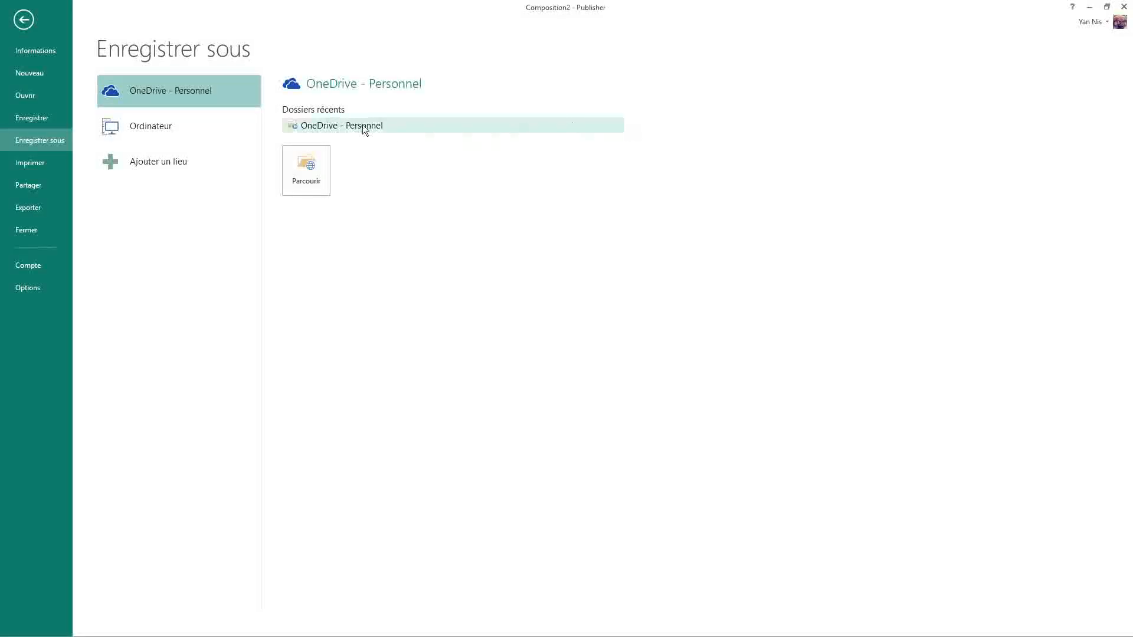
{"action": "left_click", "coordinate": [172, 129]}
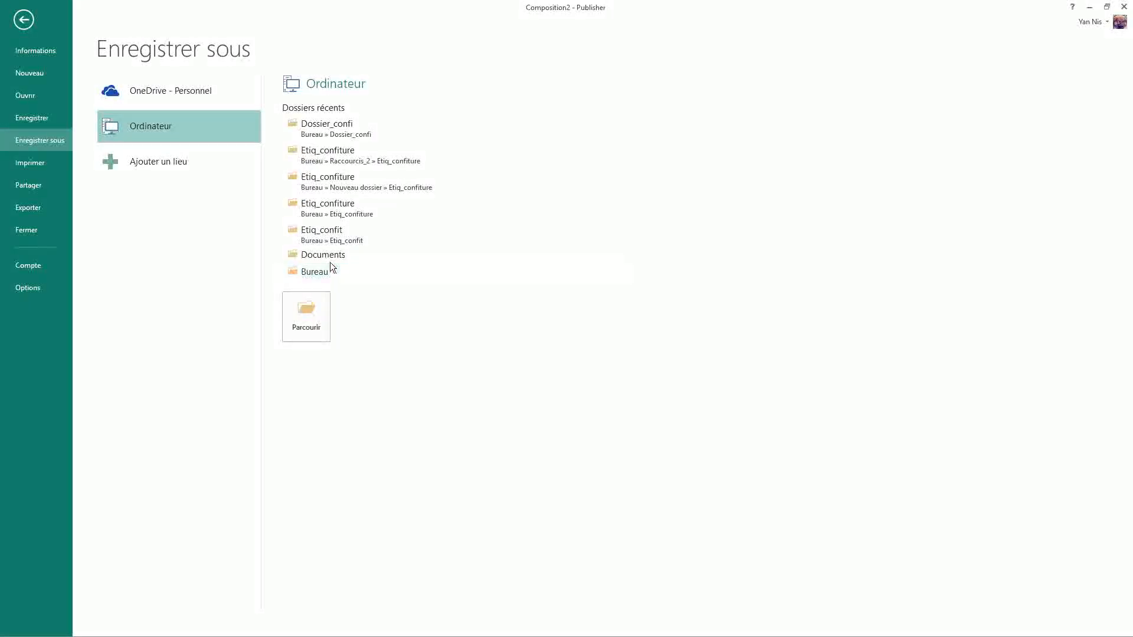
{"action": "left_click", "coordinate": [315, 273]}
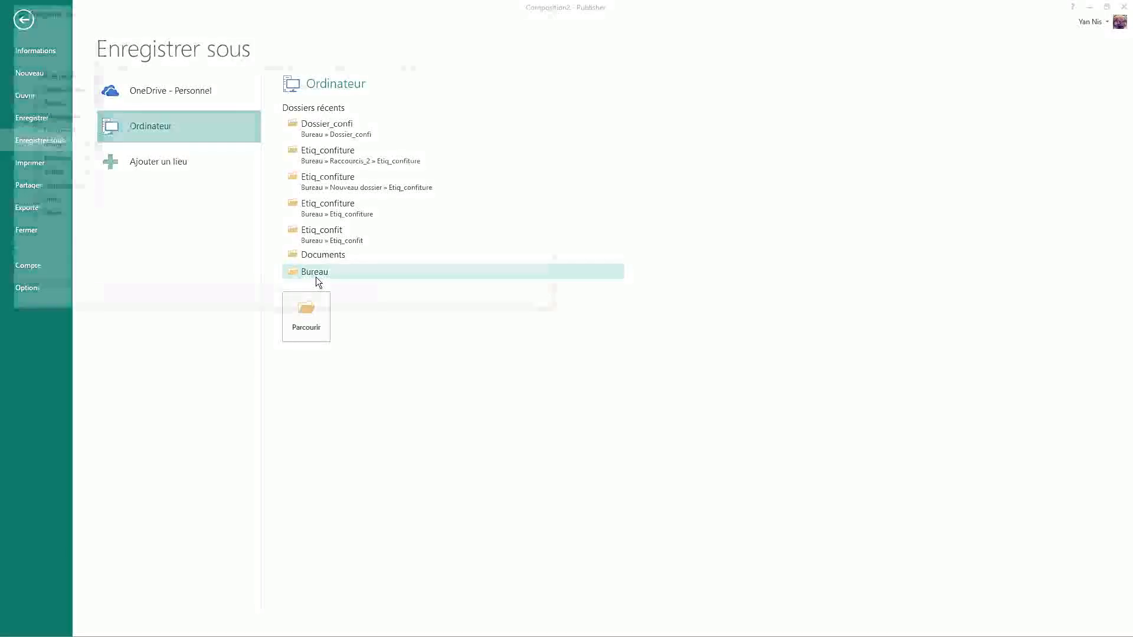
{"action": "double_click", "coordinate": [147, 83]}
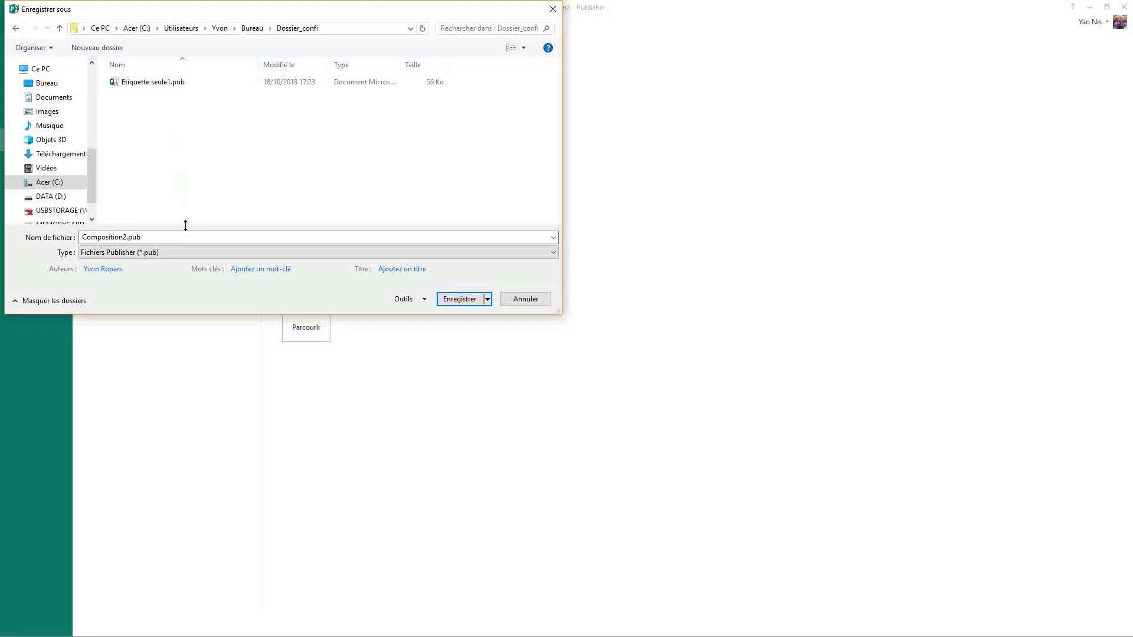
{"action": "left_click", "coordinate": [125, 236]}
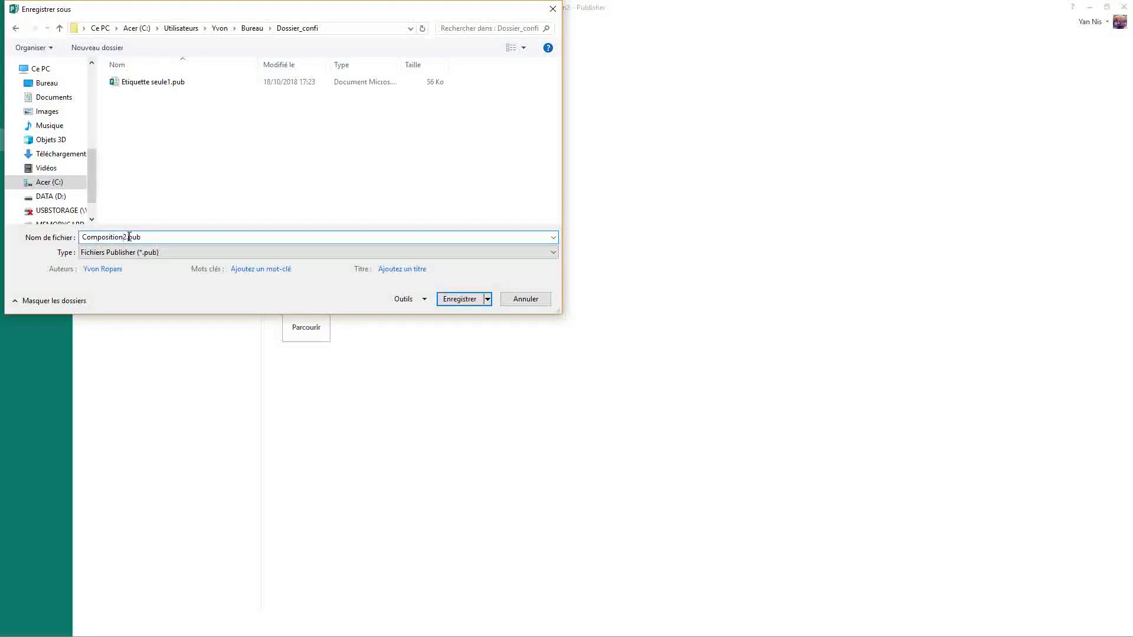
{"action": "left_click_drag", "start_coordinate": [143, 236], "coordinate": [8, 232]}
{"action": "type", "text": "Etiq"}
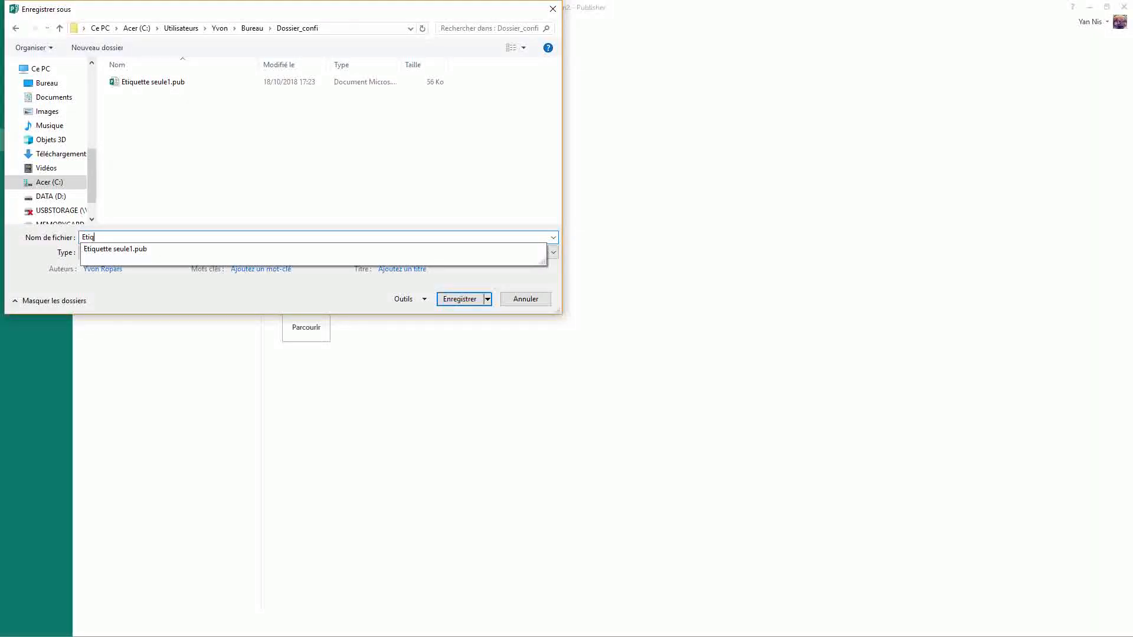
{"action": "type", "text": "uette_ama"}
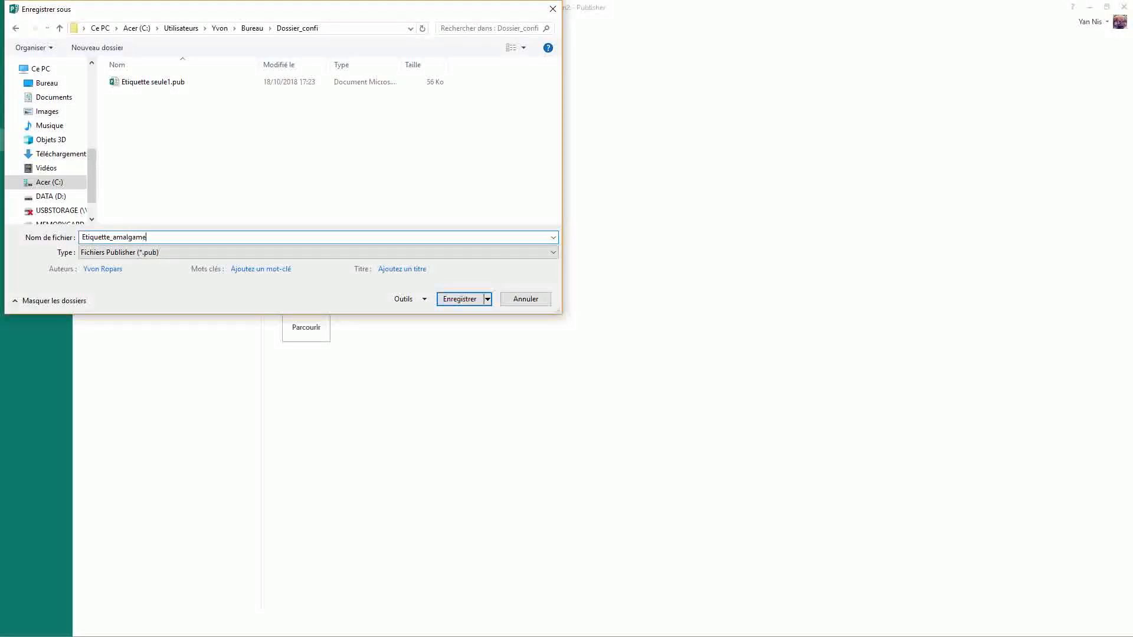
{"action": "type", "text": "lgame"}
{"action": "left_click", "coordinate": [461, 298]}
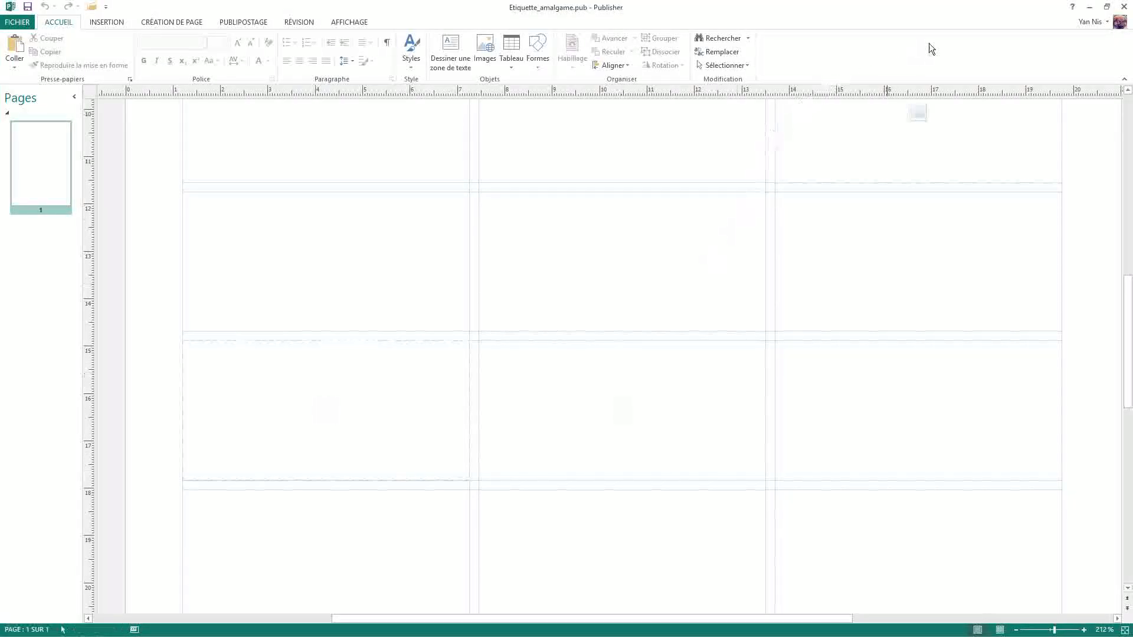
Step: Close Publisher completely without keeping the clipboard contents
{"action": "left_click", "coordinate": [1123, 7]}
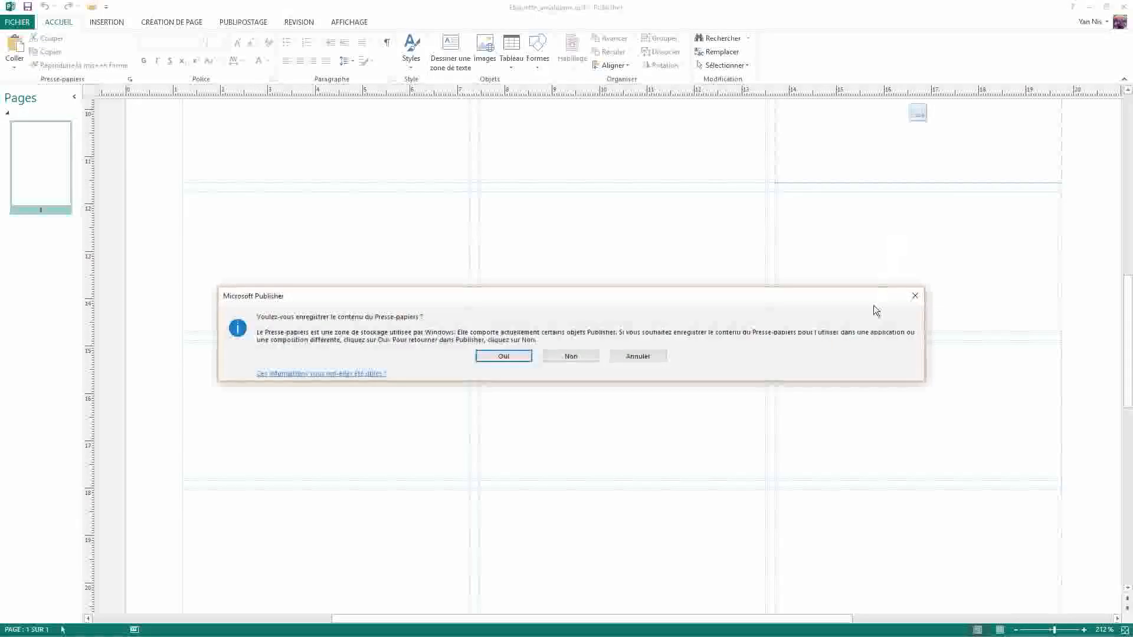
{"action": "left_click", "coordinate": [568, 358]}
{"action": "left_click", "coordinate": [1124, 8]}
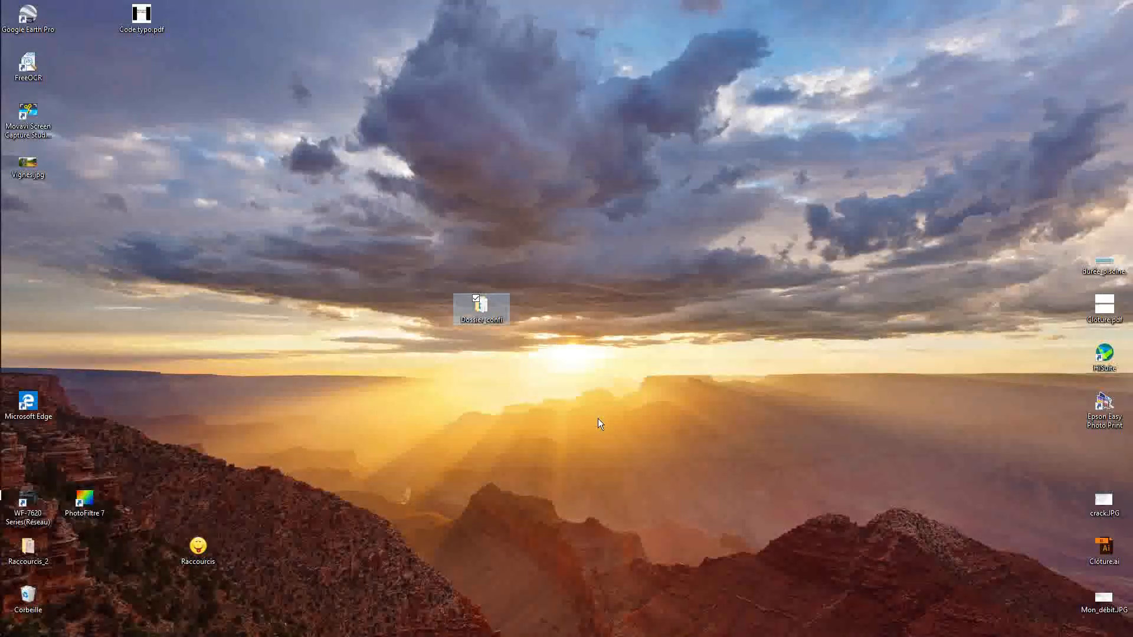